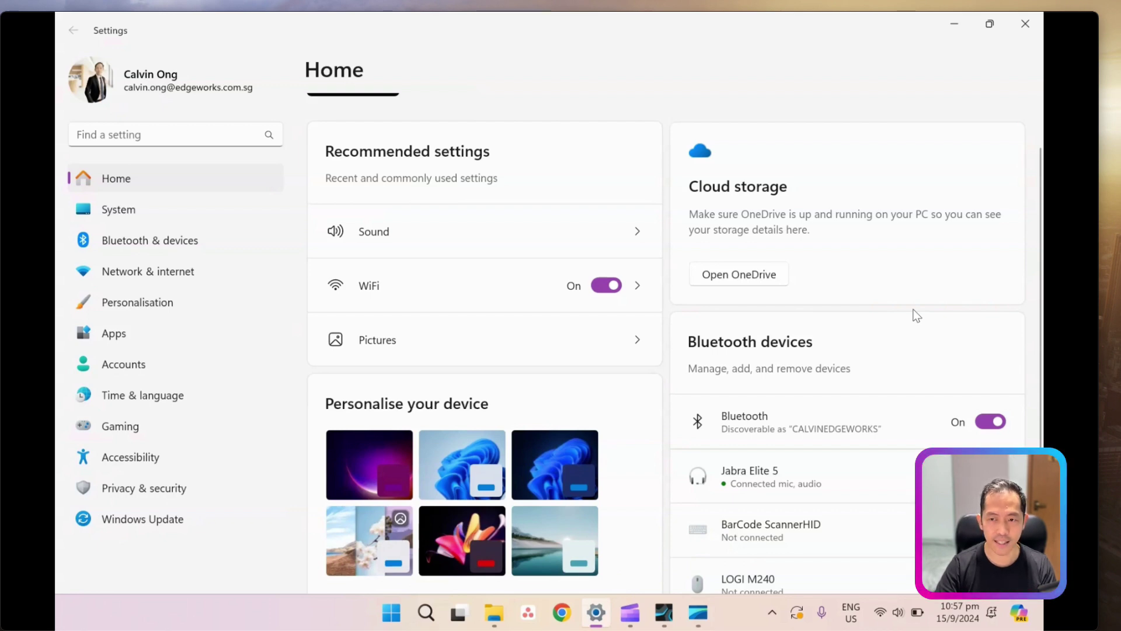
mouse_move(549, 506)
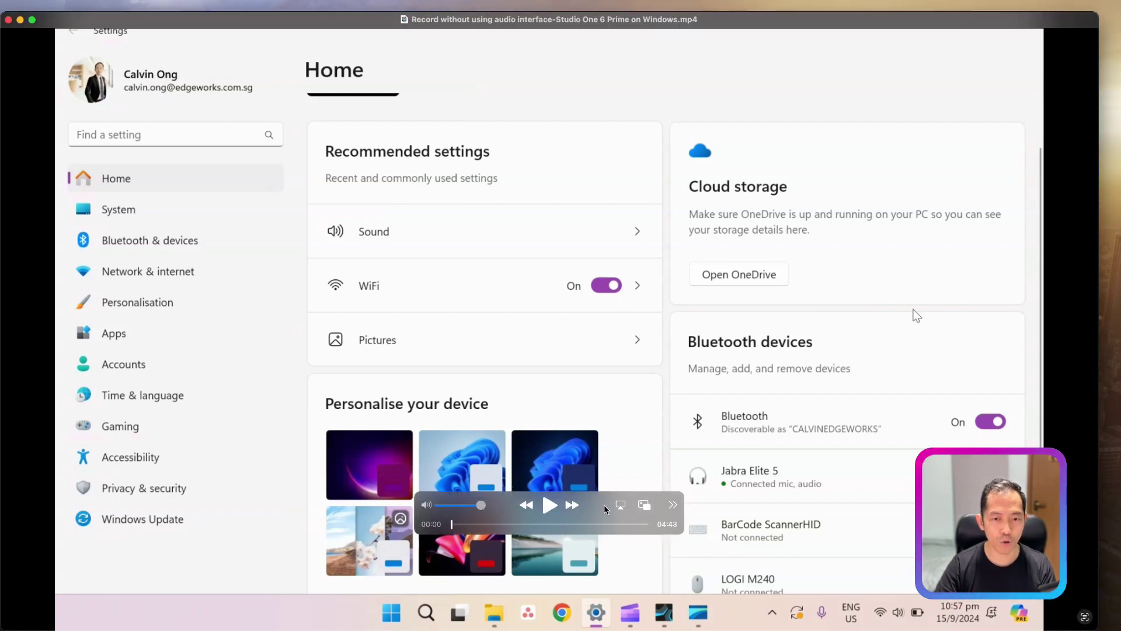
left_click(549, 506)
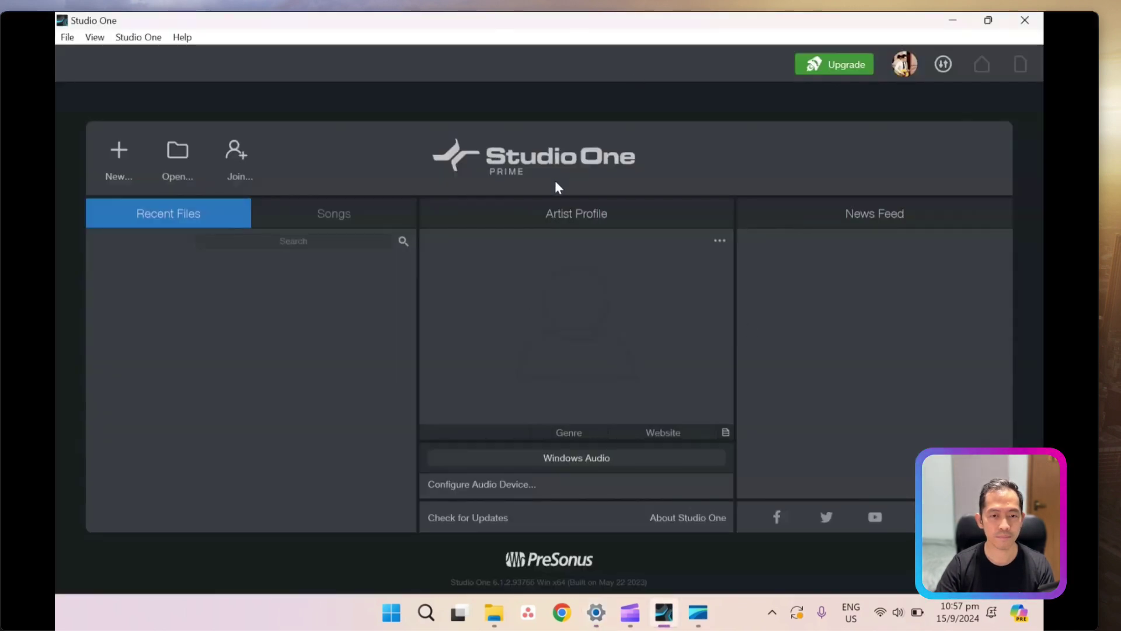
Open the audio device setup and choose Windows Audio as the audio device
left_click(576, 458)
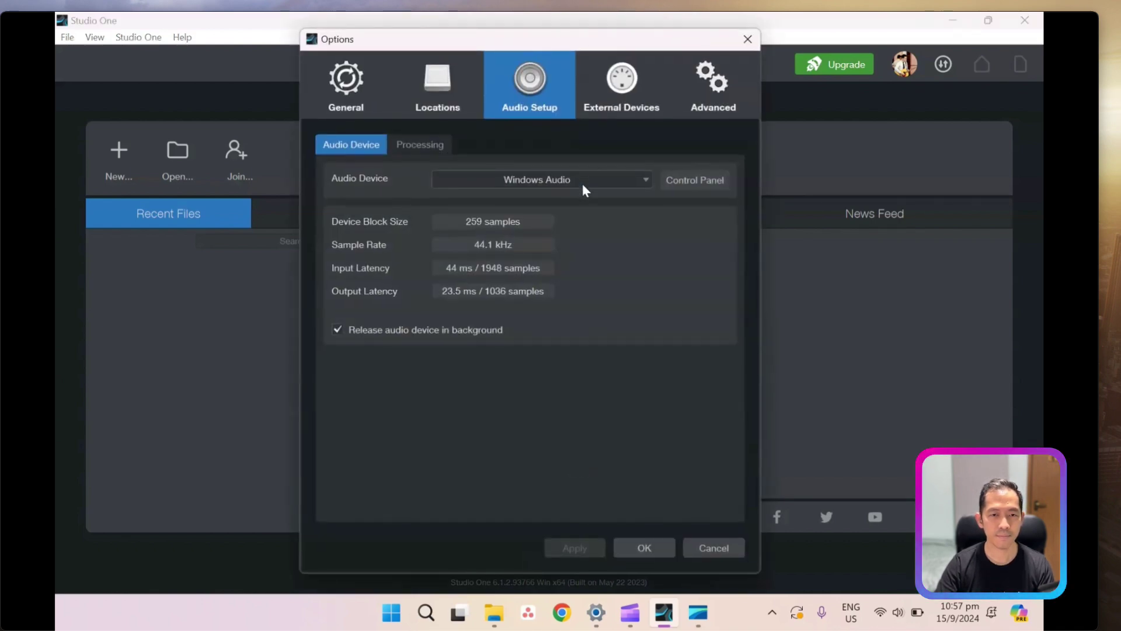
left_click(583, 183)
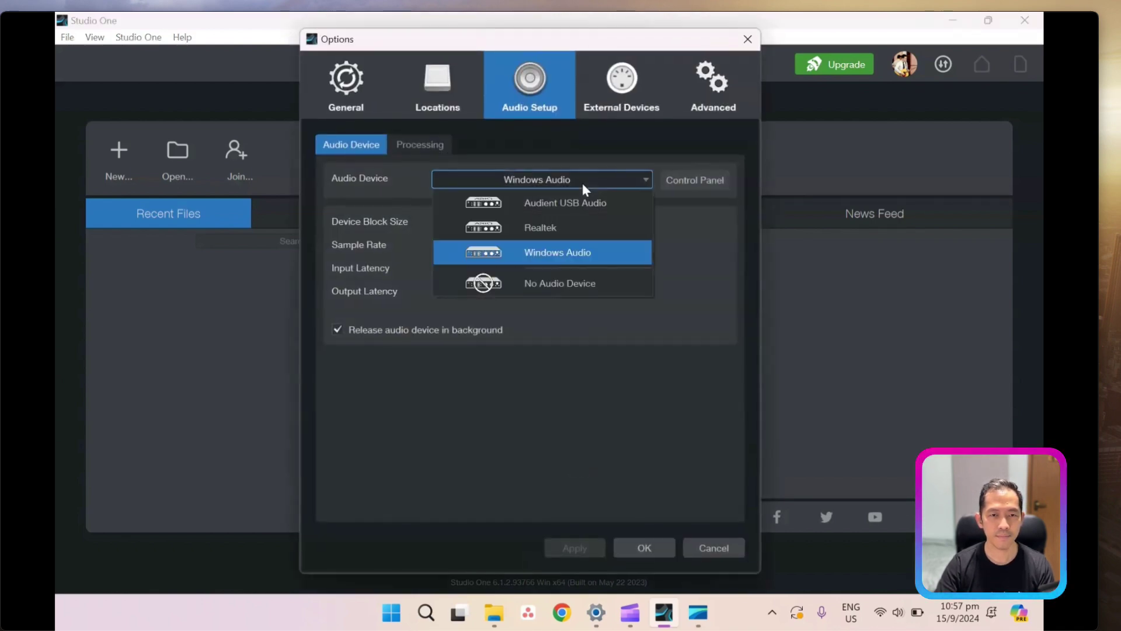
left_click(574, 261)
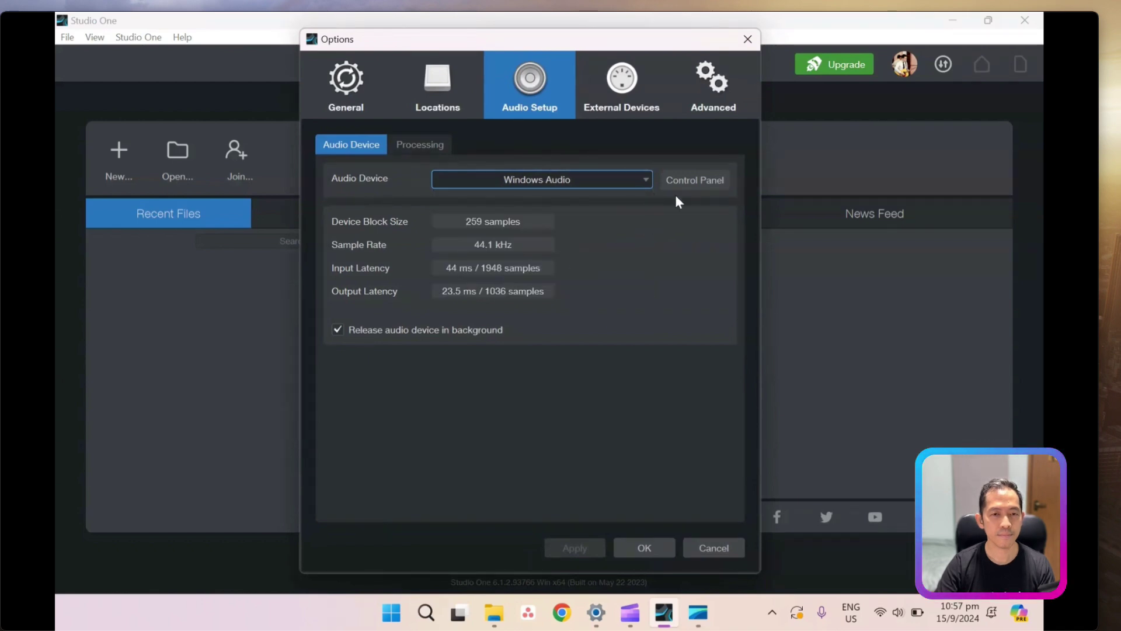
Open the Windows Audio control panel and set the latency to 20 ms
left_click(693, 177)
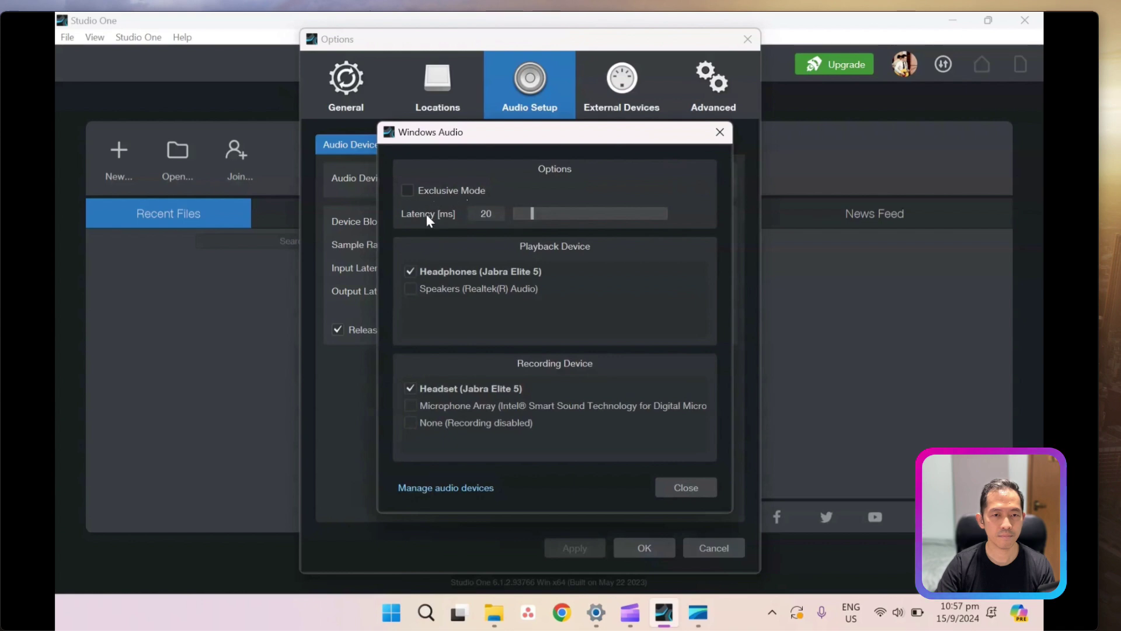
left_click(523, 211)
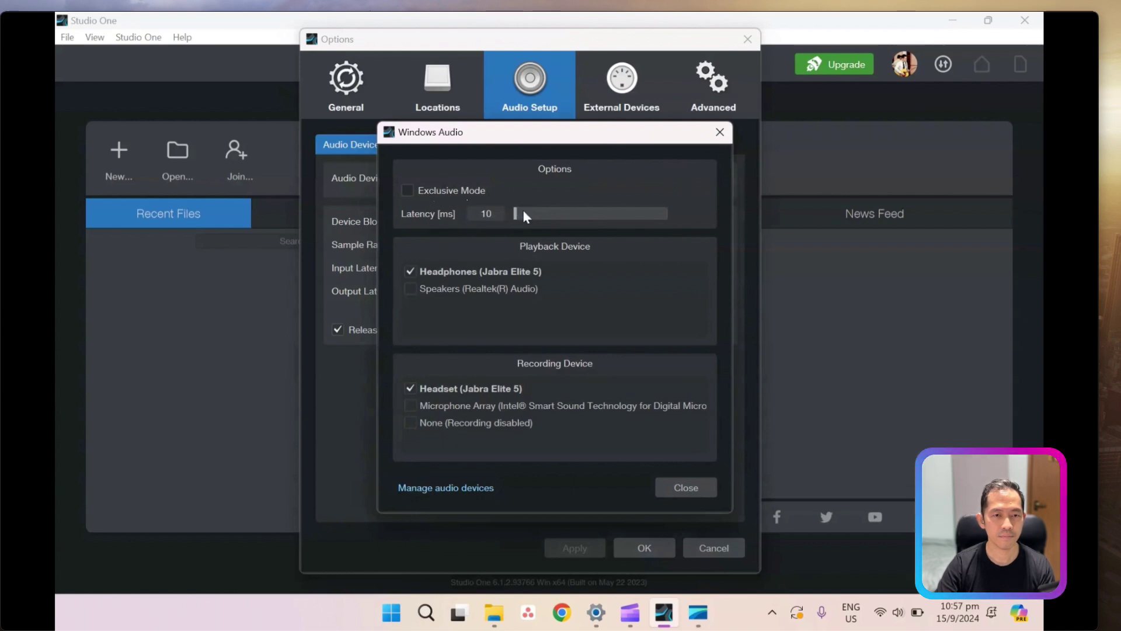
left_click_drag(524, 213, 533, 215)
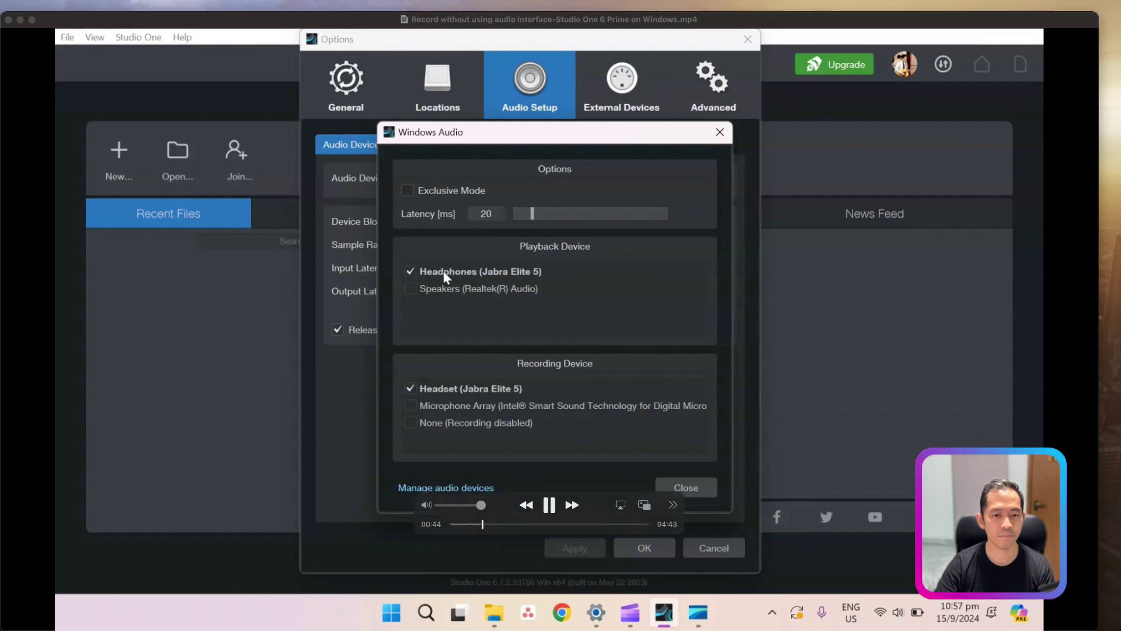
left_click(550, 506)
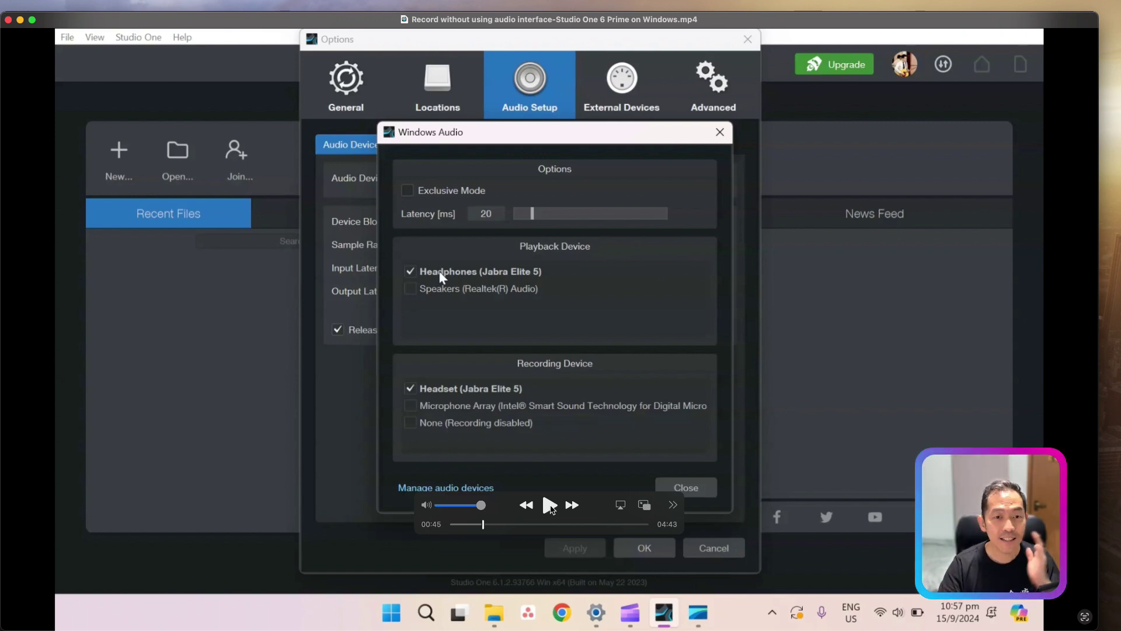
left_click(551, 506)
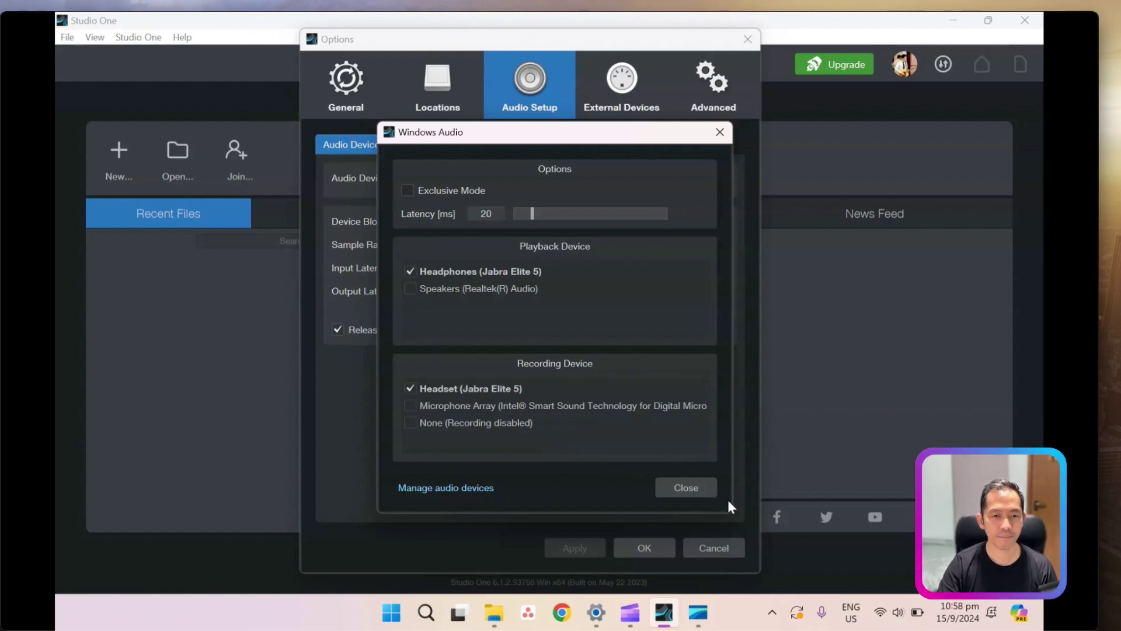
Close the Windows Audio device settings and accept the audio setup options
left_click(712, 493)
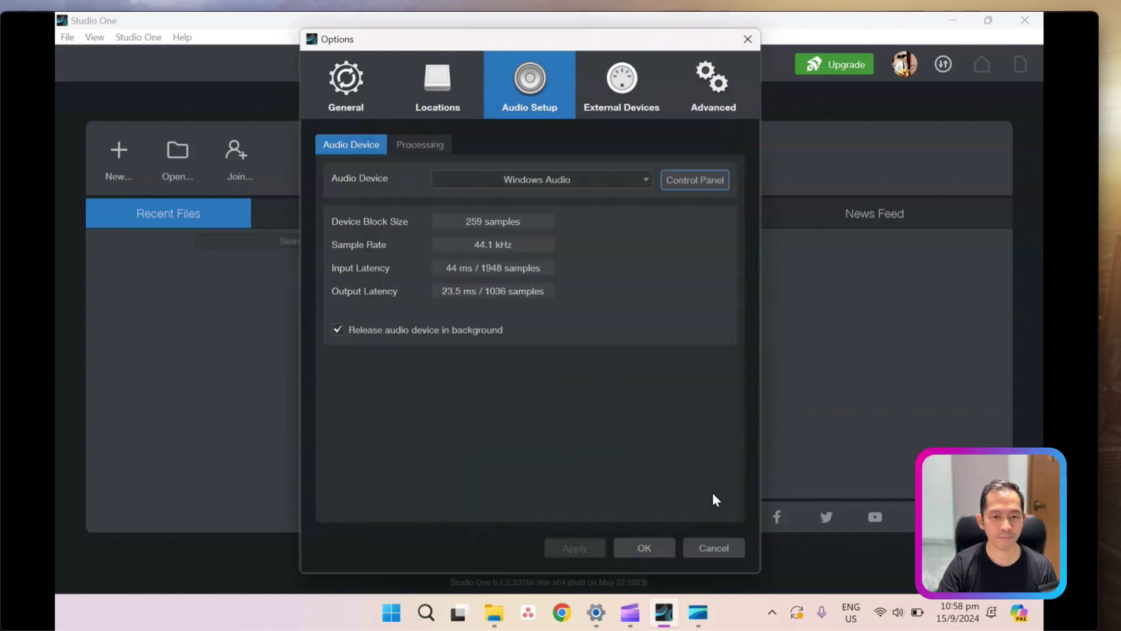
left_click(645, 548)
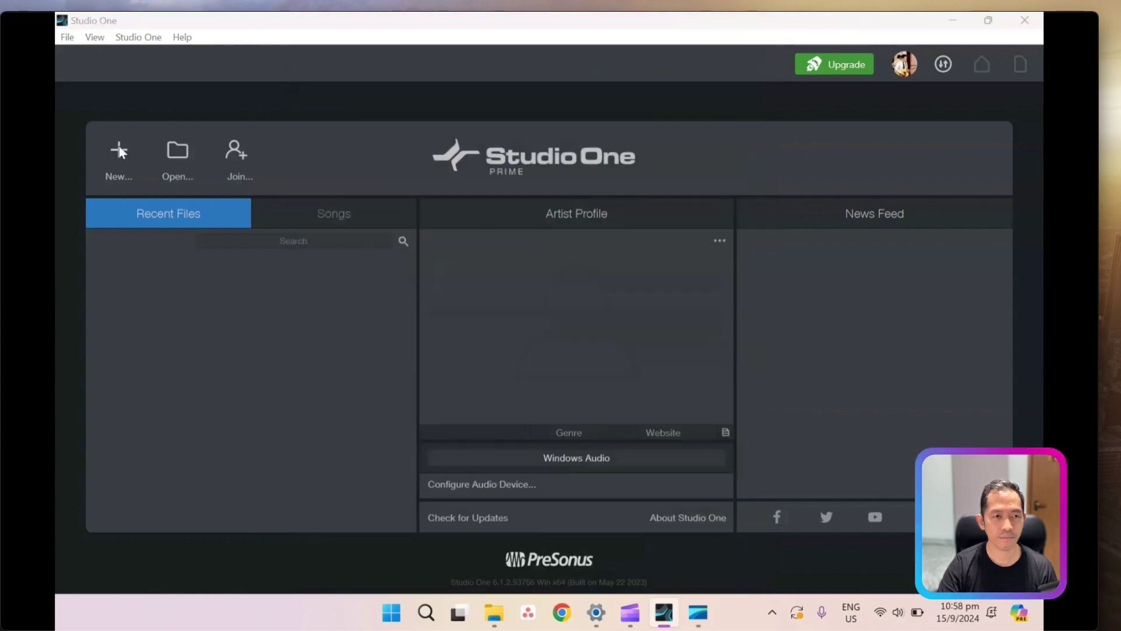
Start a new song from the Record and Mix template and name it "I don't wanna miss a thing"
left_click(119, 151)
key("BackSpace")
type("I")
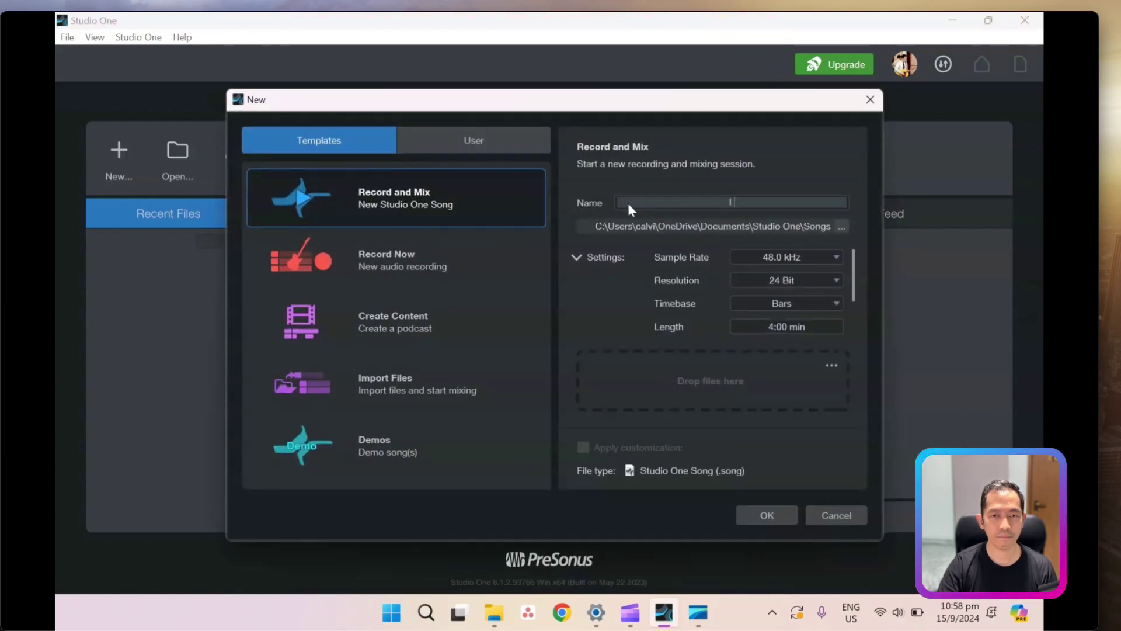
type(" don't wanna ")
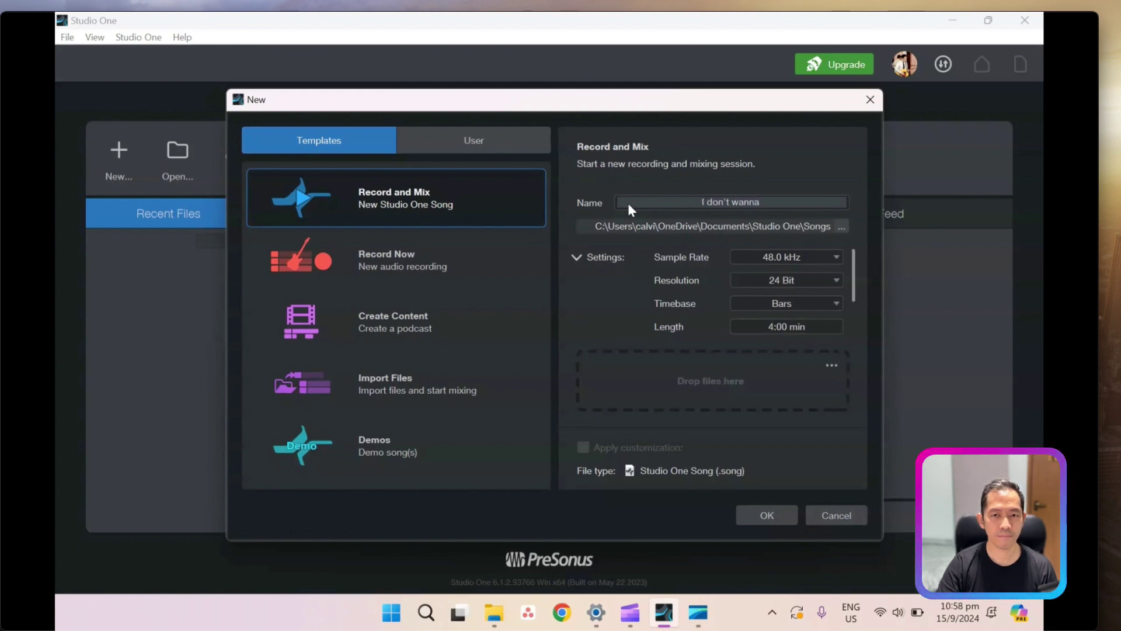
type("miss a th")
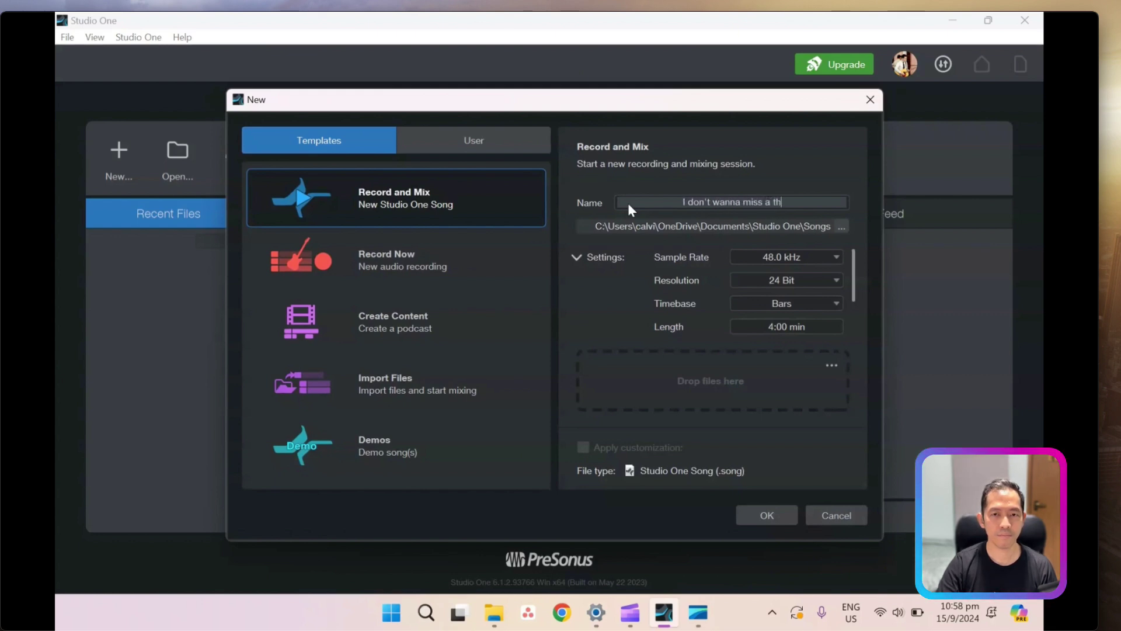
type("ing")
Check the song settings, keep the timebase on Bars and create the song
left_click_drag(853, 258, 861, 309)
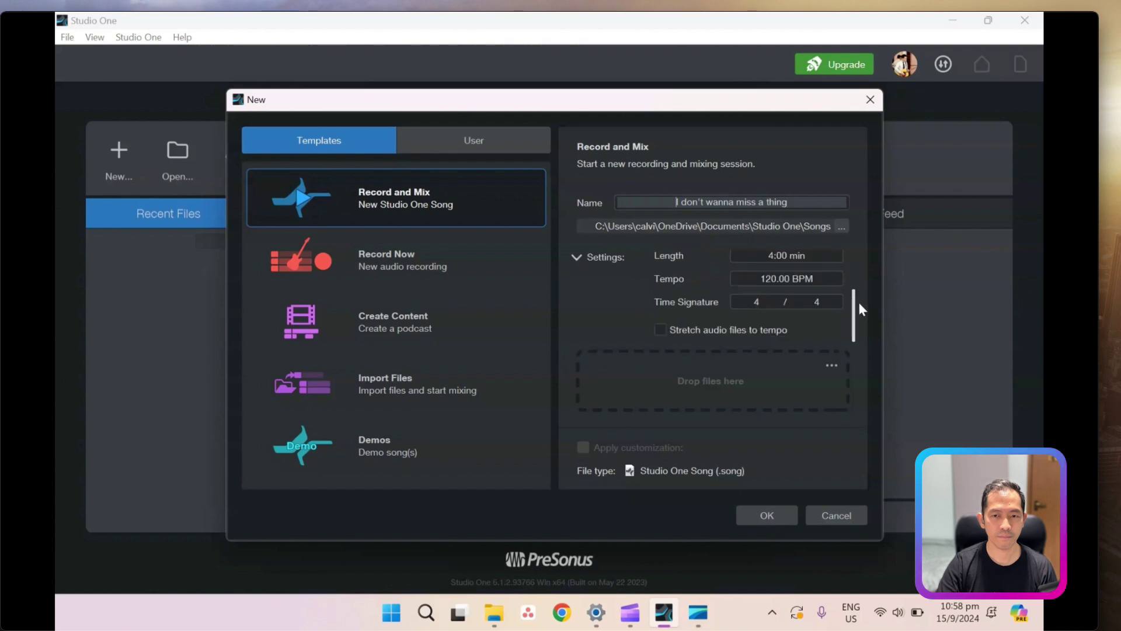
scroll(861, 309, "up", 2)
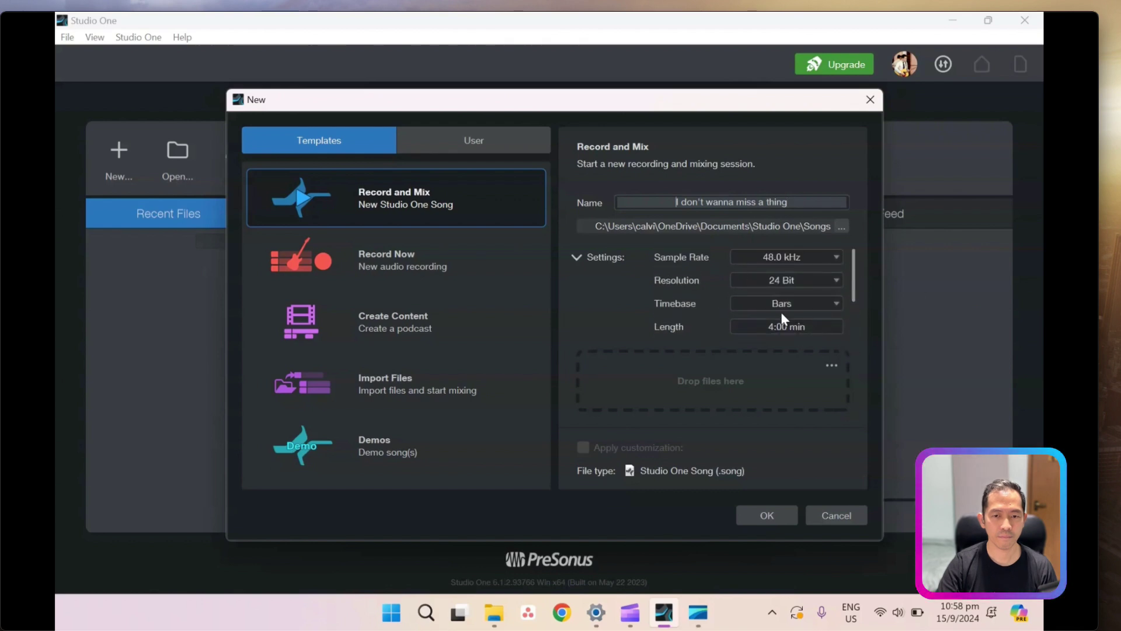
left_click(796, 304)
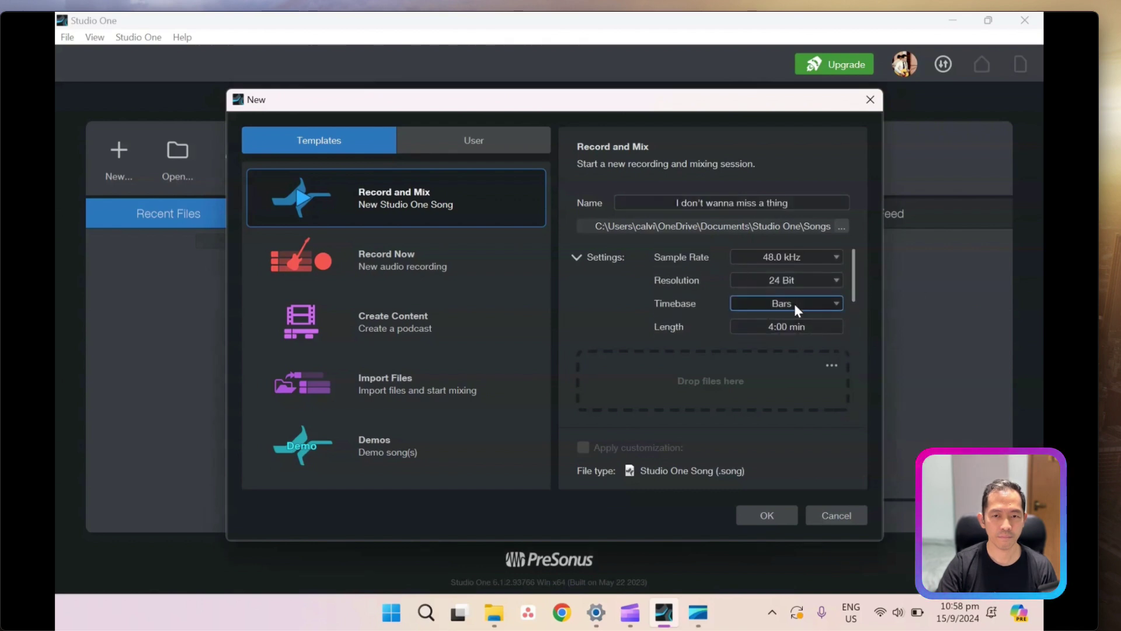
left_click(839, 304)
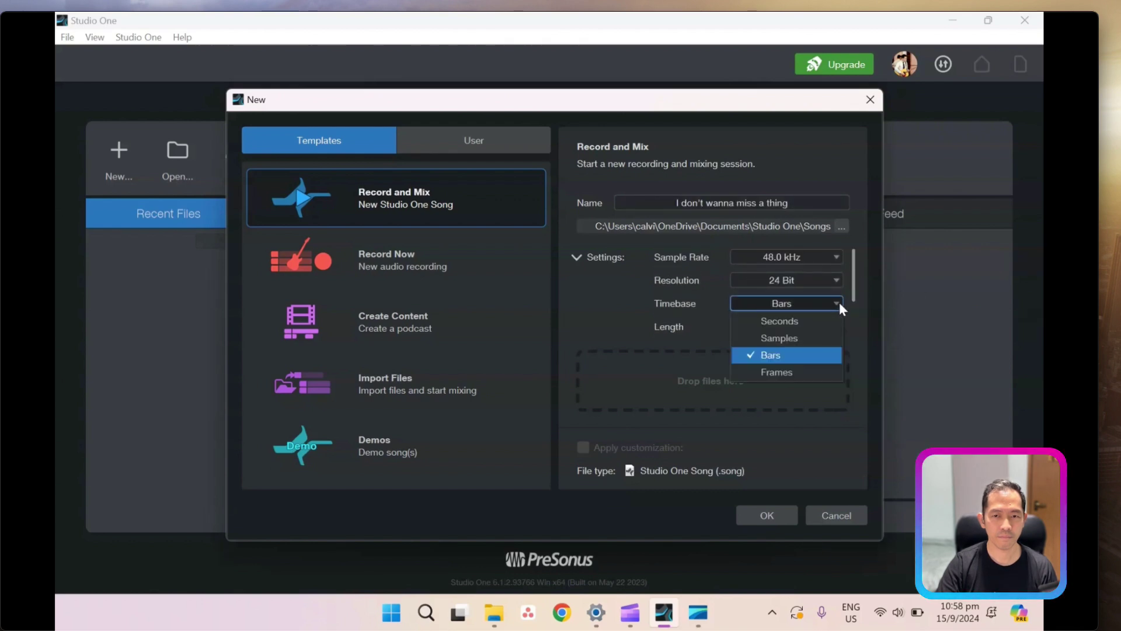
left_click(853, 358)
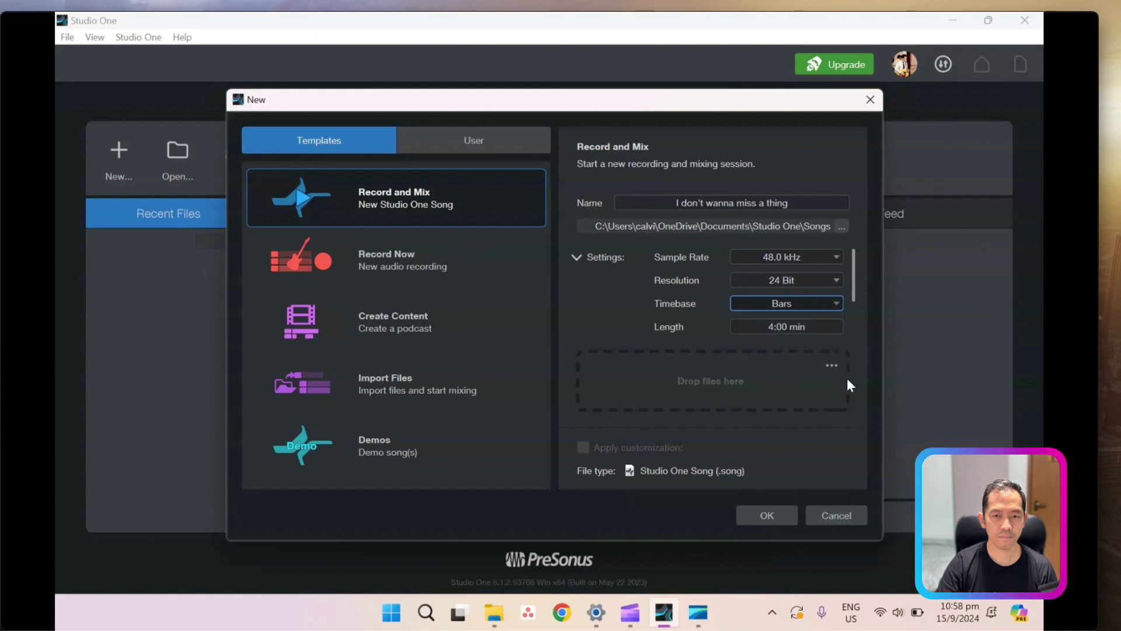
left_click(771, 518)
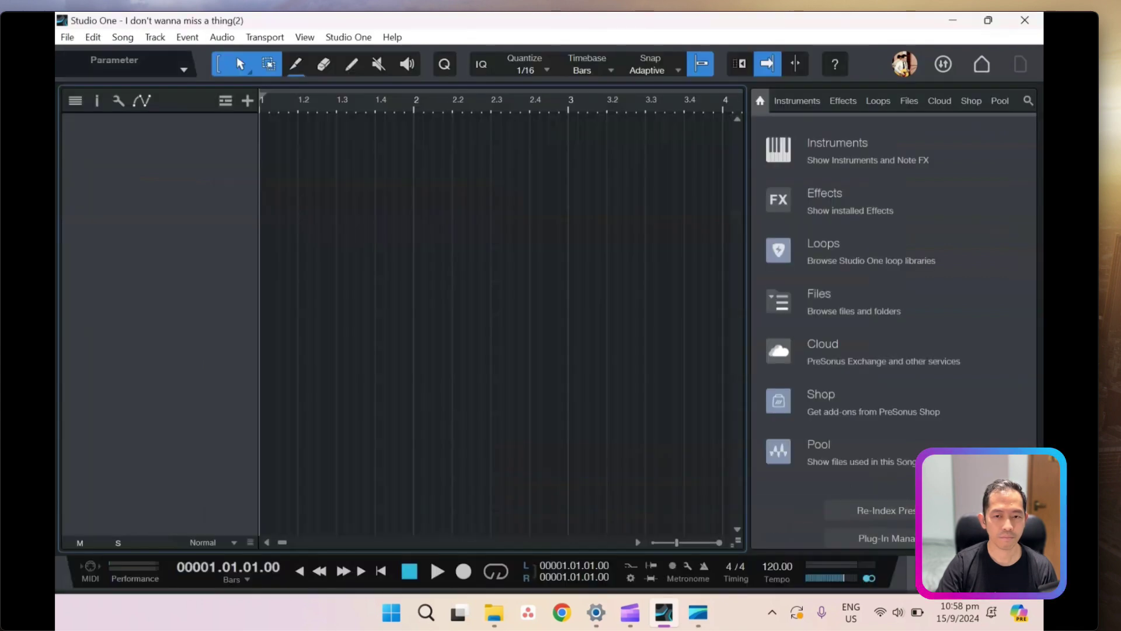
Hide the browser and import the Aerosmith backing track audio file from File Explorer at the start of the arrangement
key("F5")
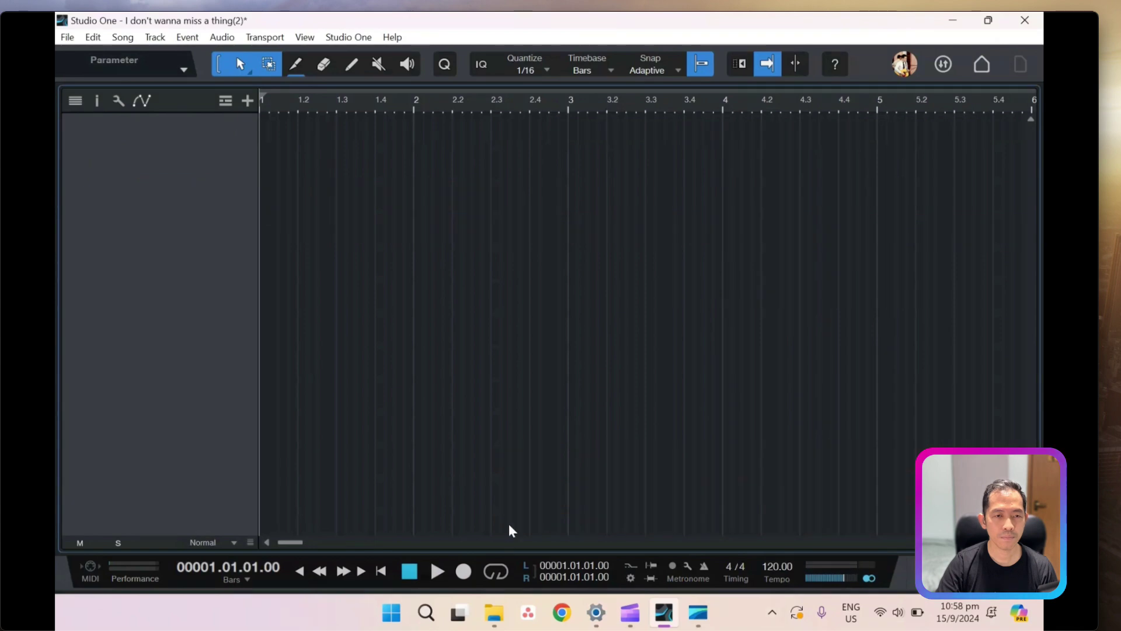
left_click(498, 615)
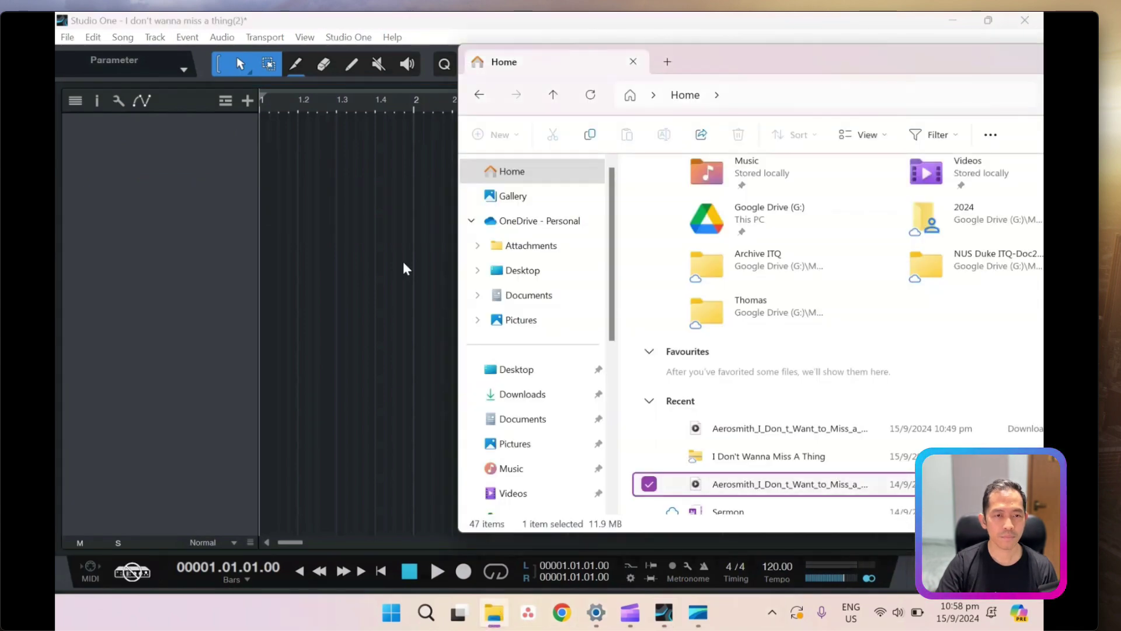
left_click_drag(404, 265, 274, 140)
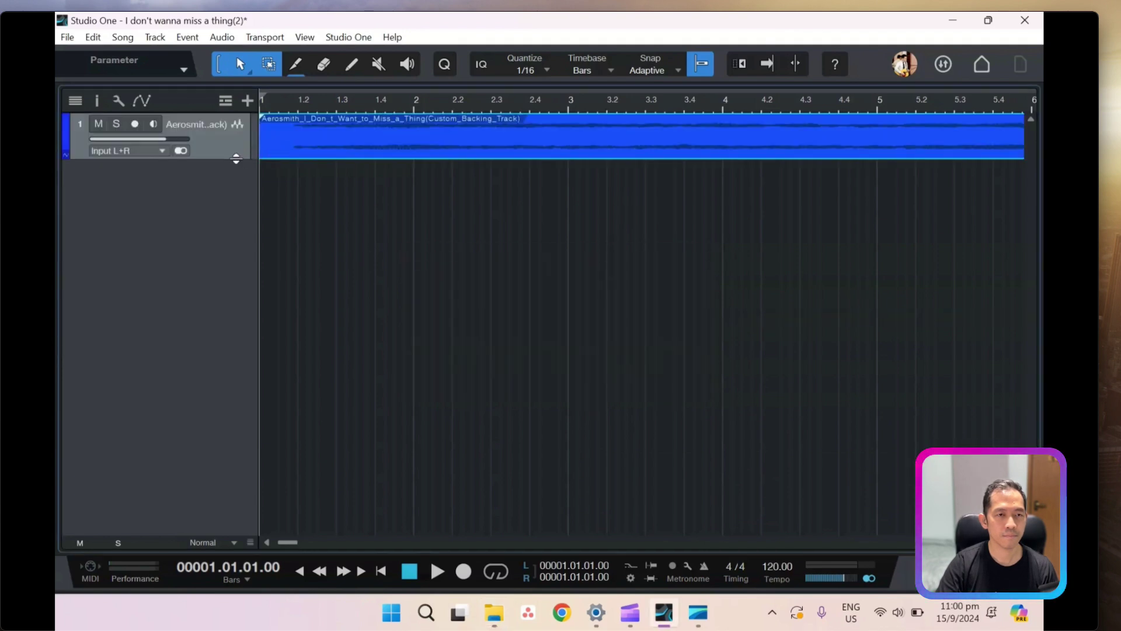
Enlarge the backing track's height and show about 57 bars of its waveform in the timeline
left_click_drag(236, 159, 236, 270)
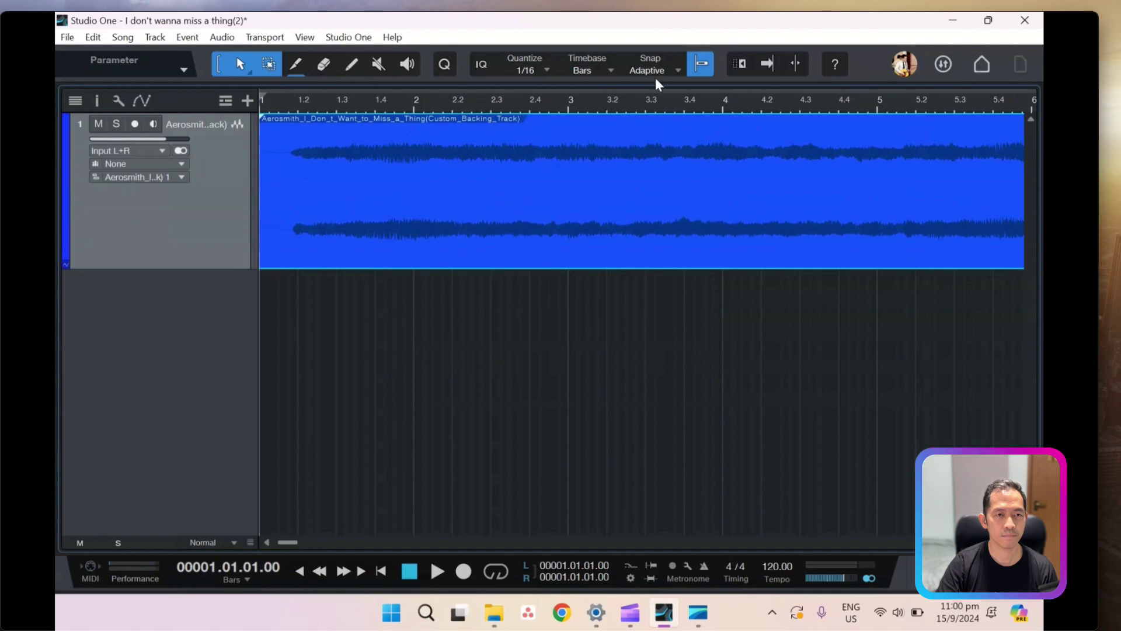
scroll(653, 97, "down", 10)
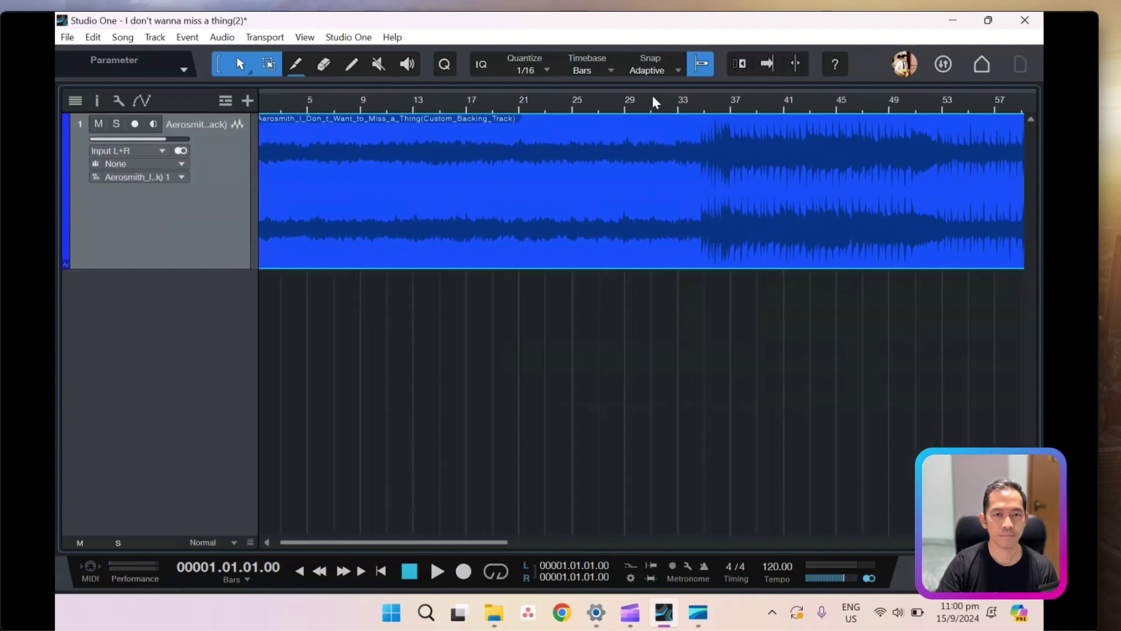
Play the backing track briefly from bar 15 to check its sound, and stop playback
left_click(438, 105)
key("space")
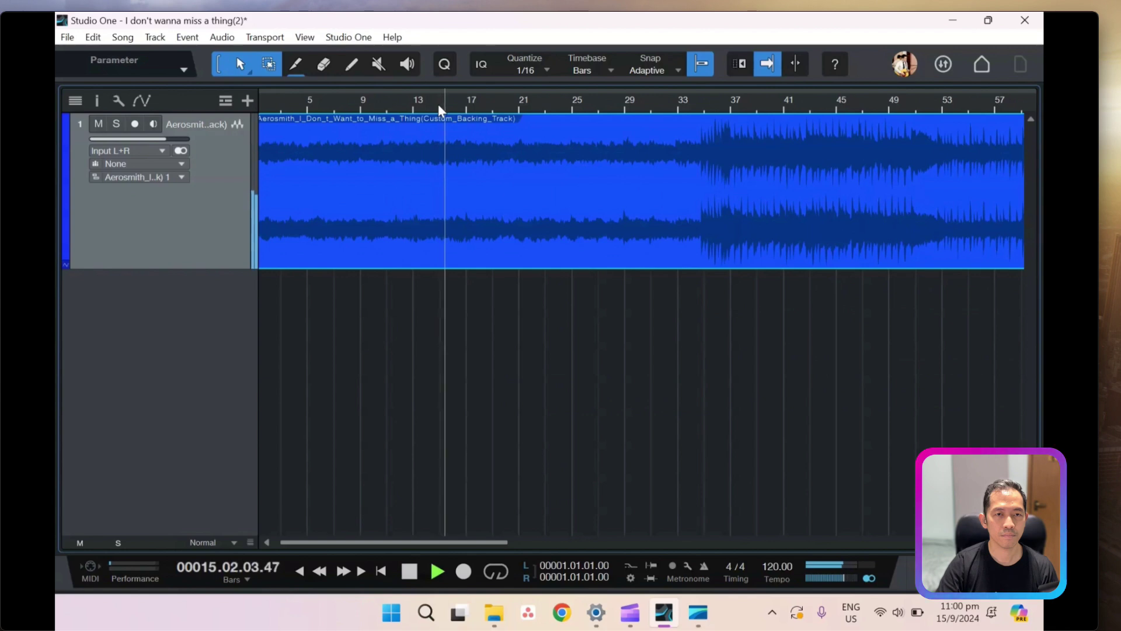
key("space")
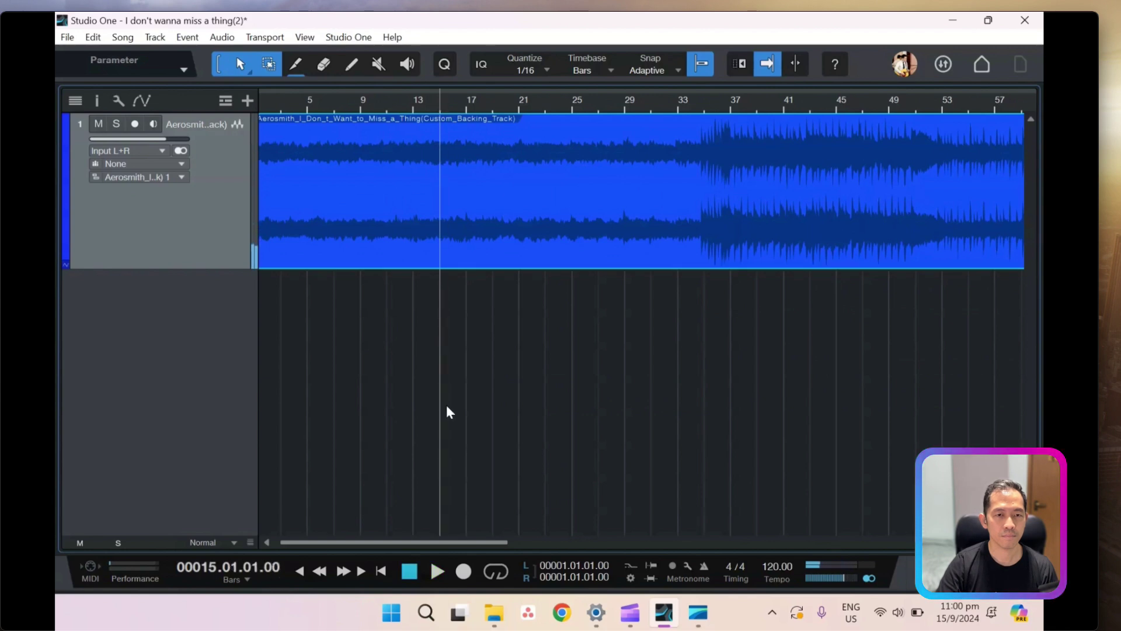
Enlarge the Vox track's height, arm it for recording and turn off its input monitoring
mouse_move(582, 531)
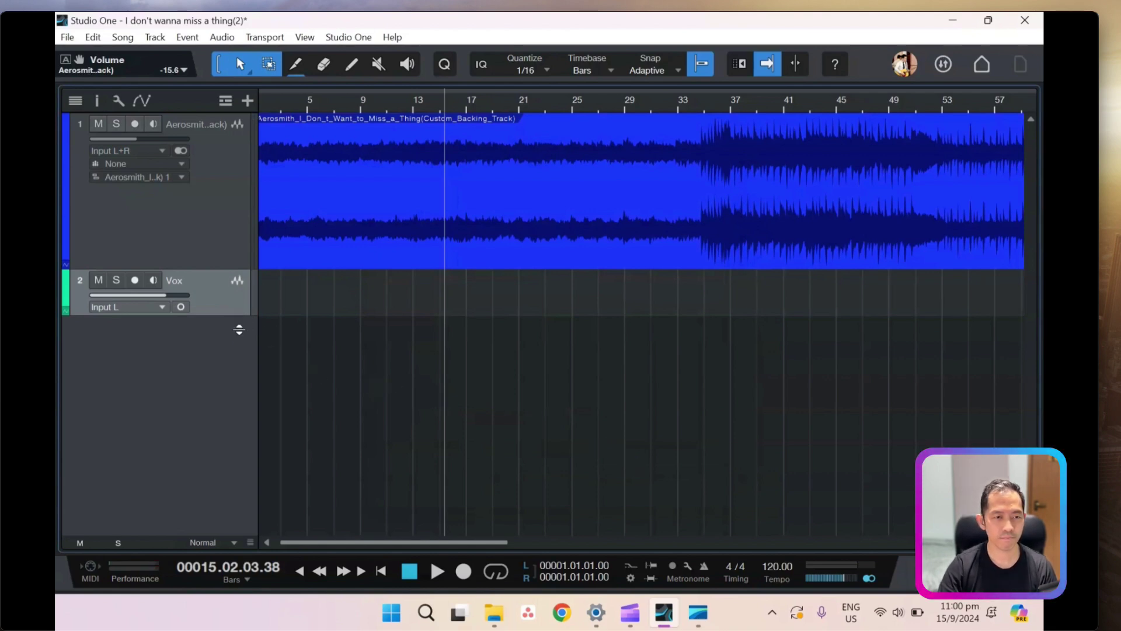
left_click_drag(237, 314, 237, 353)
left_click(135, 281)
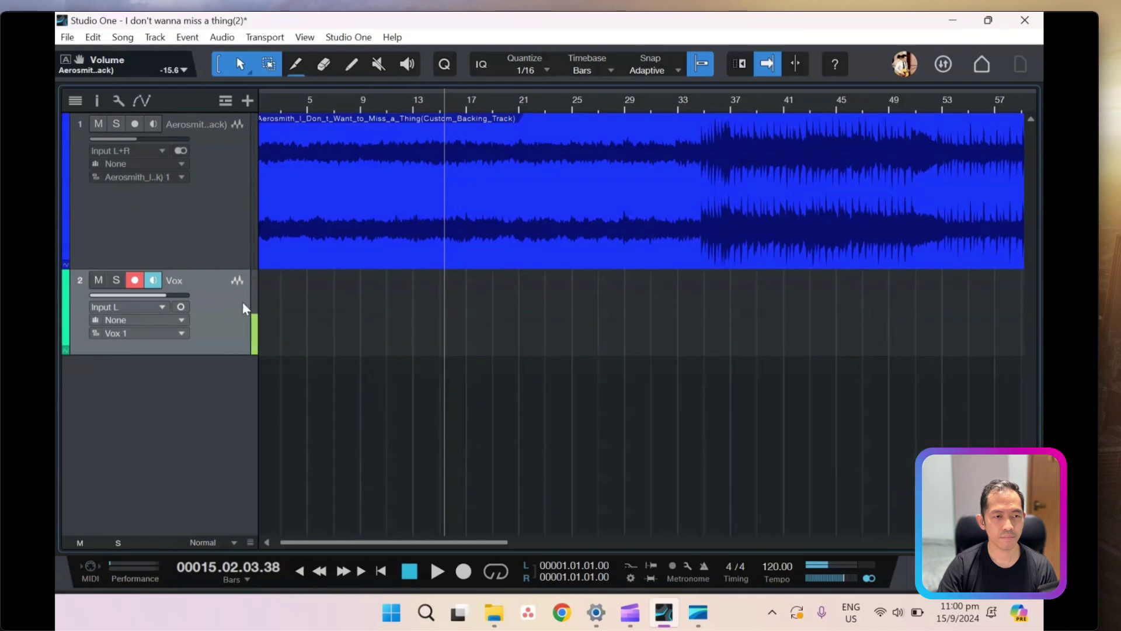
left_click(154, 281)
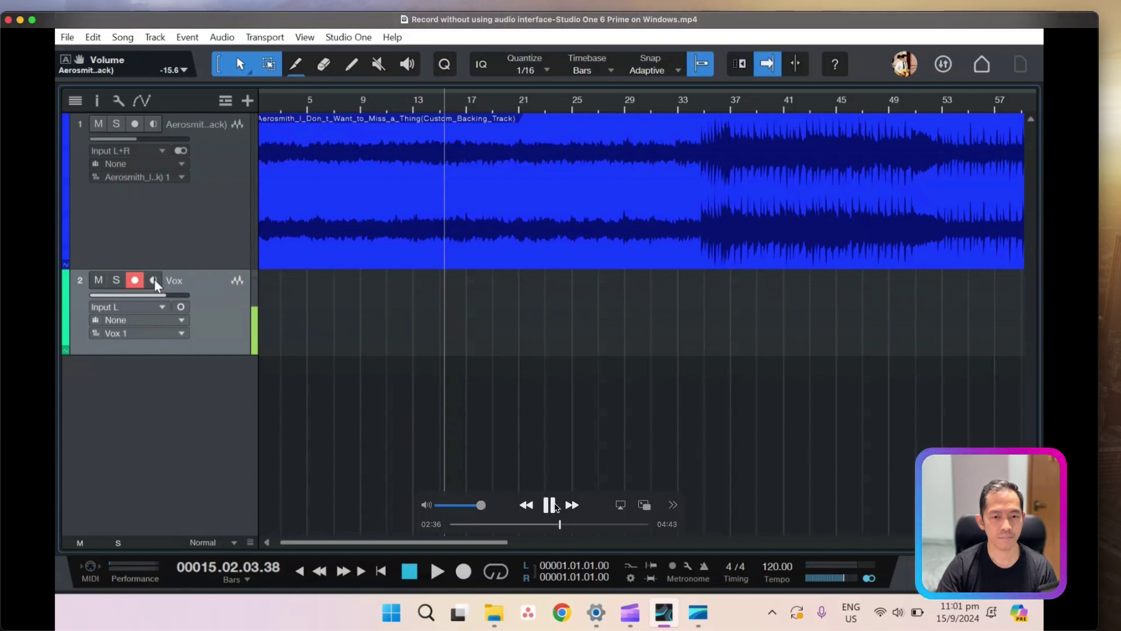
left_click(554, 506)
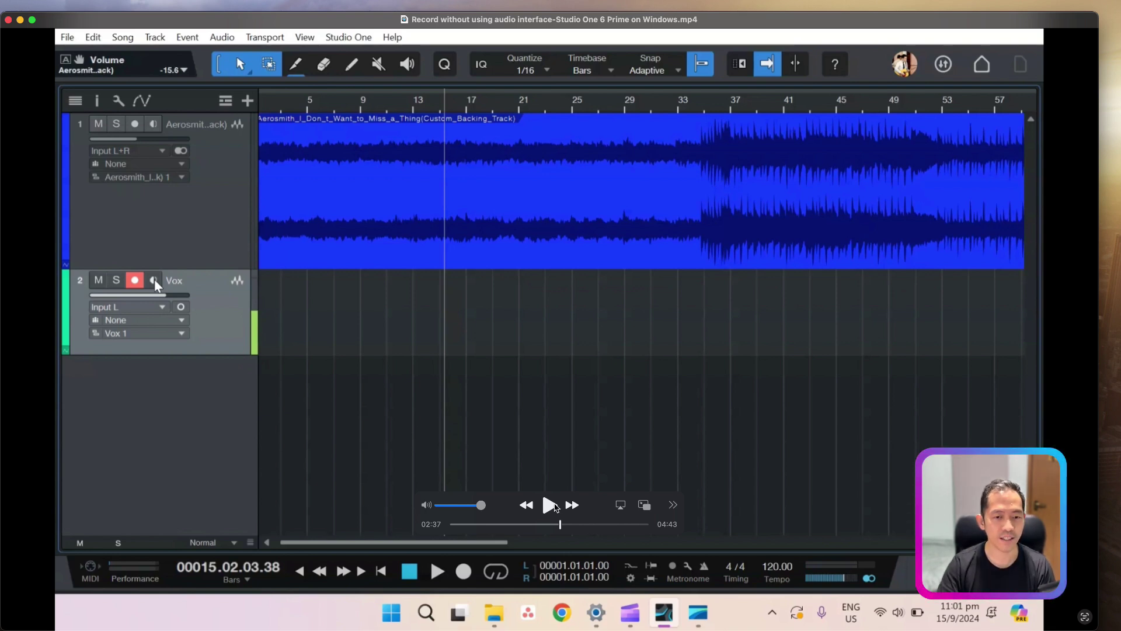
left_click(550, 505)
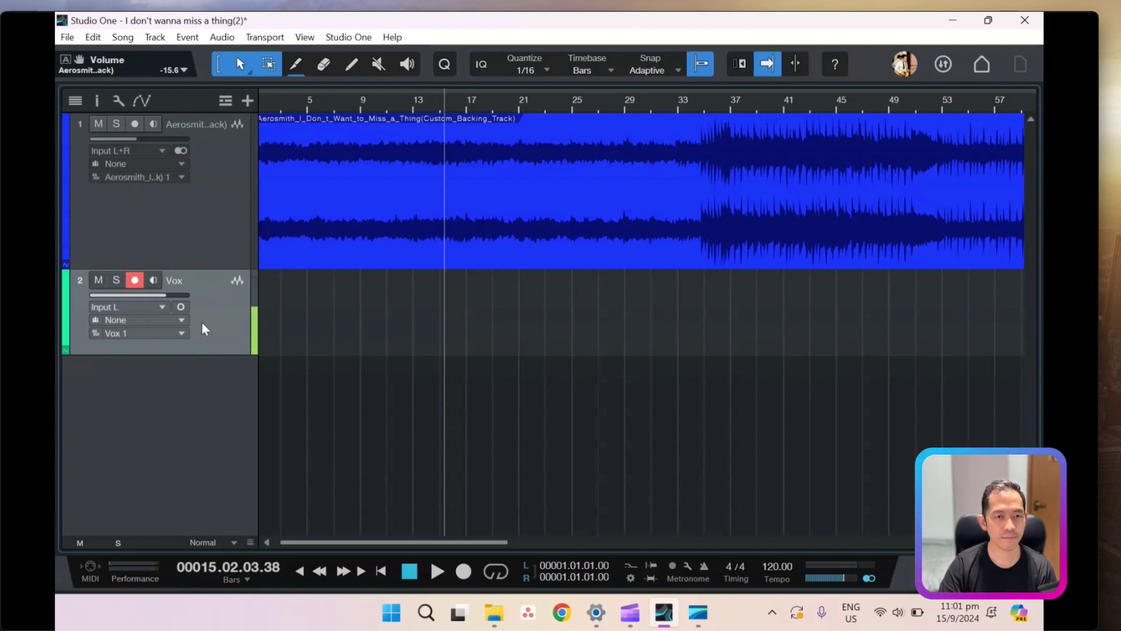
Enlarge the Vox track's height a little more and play the backing track briefly from bar 15
left_click_drag(223, 355, 228, 372)
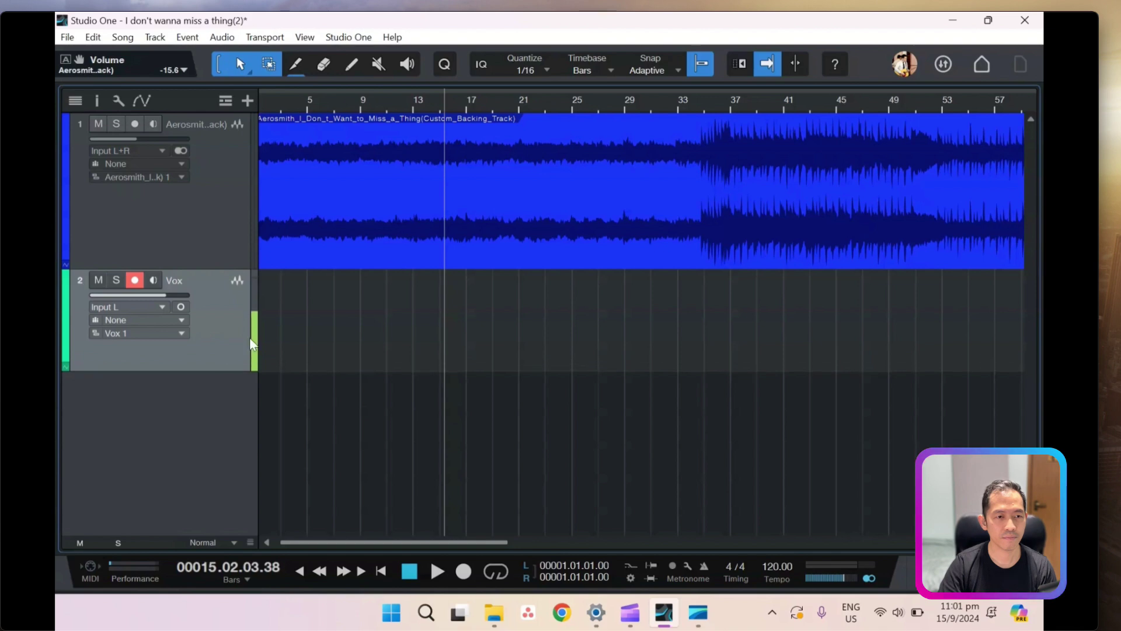
left_click(434, 106)
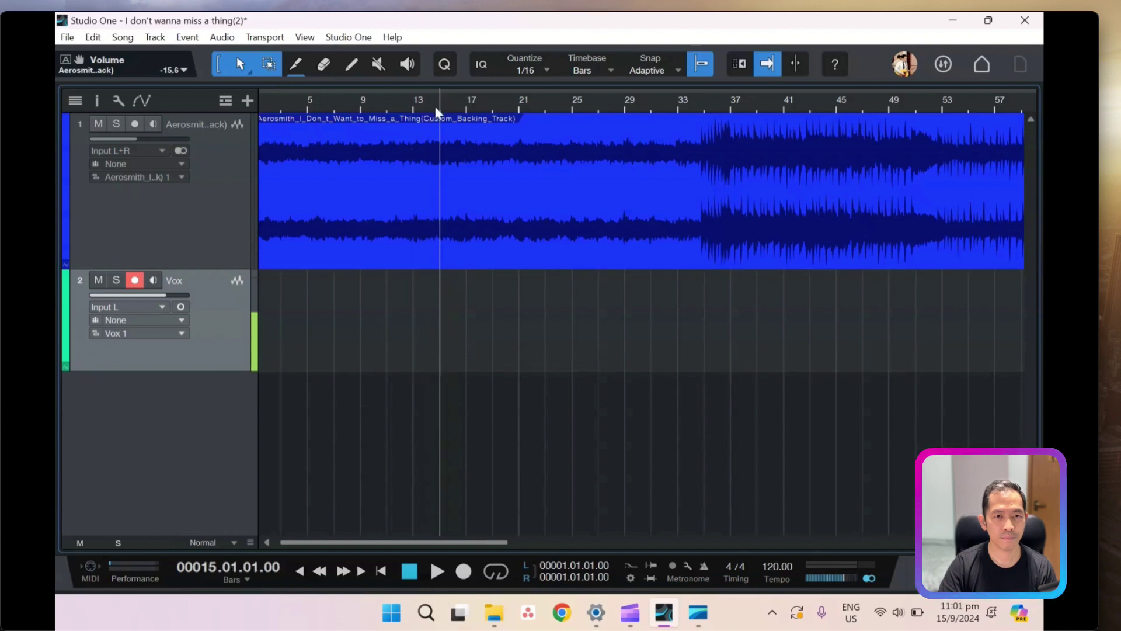
key("space")
key("space")
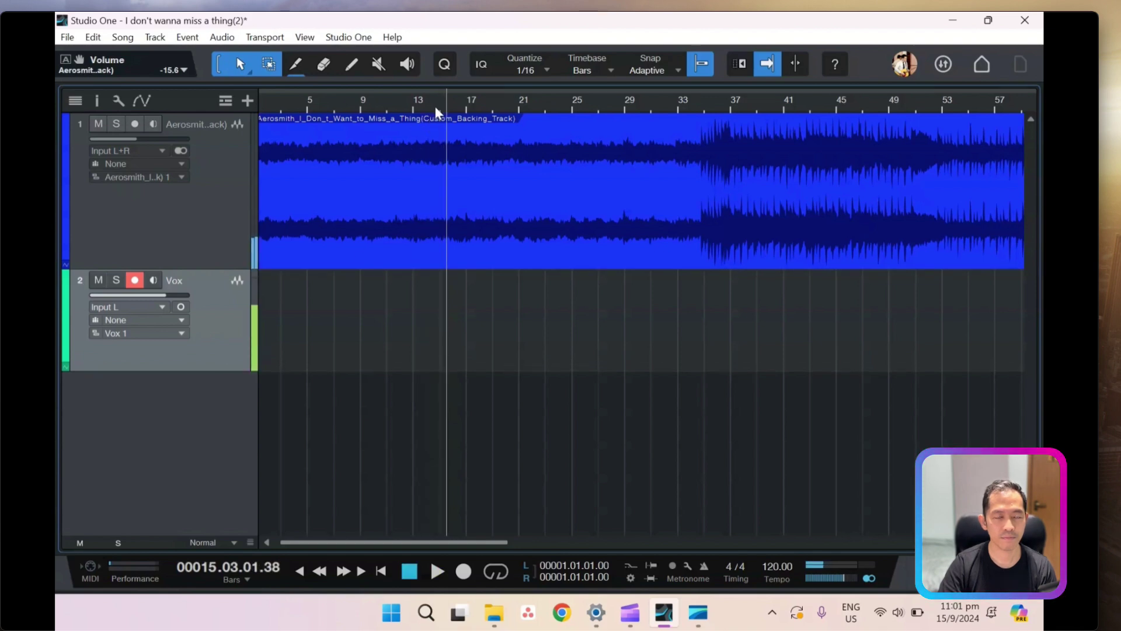
Record a vocal take on the Vox track from bar 15 to about bar 49, and stop recording
left_click(441, 106)
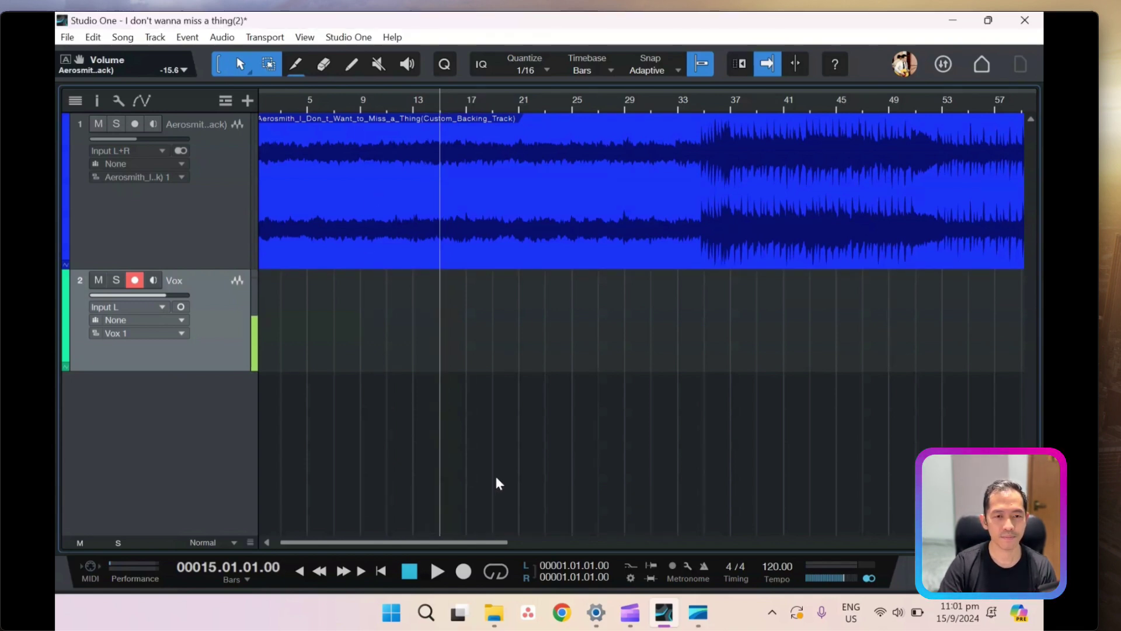
mouse_move(513, 494)
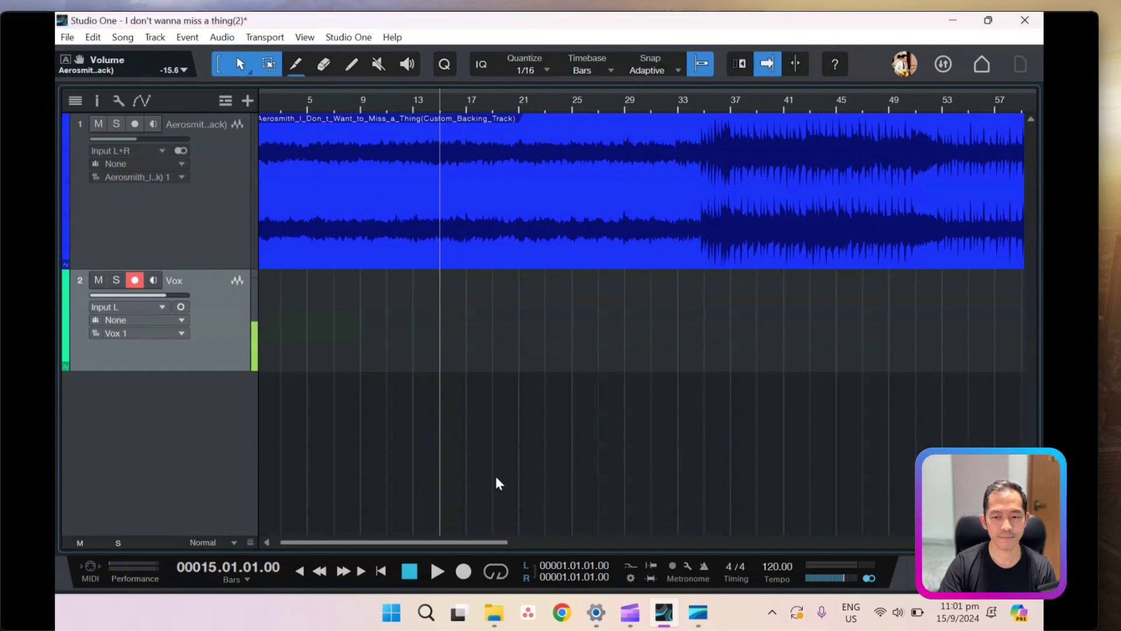
left_click(464, 570)
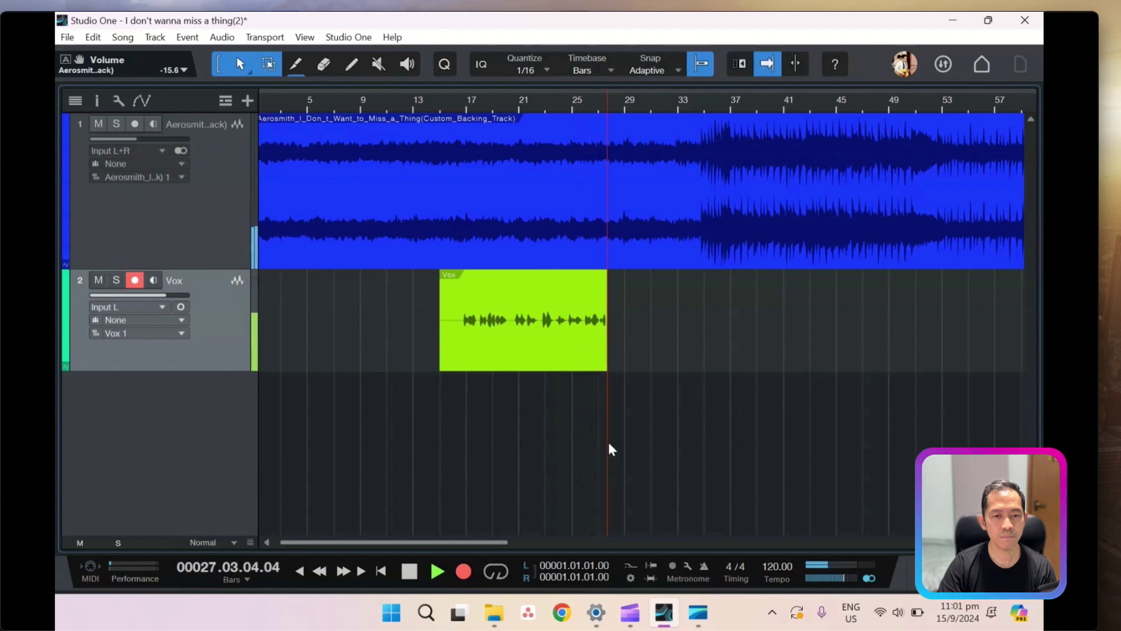
mouse_move(543, 506)
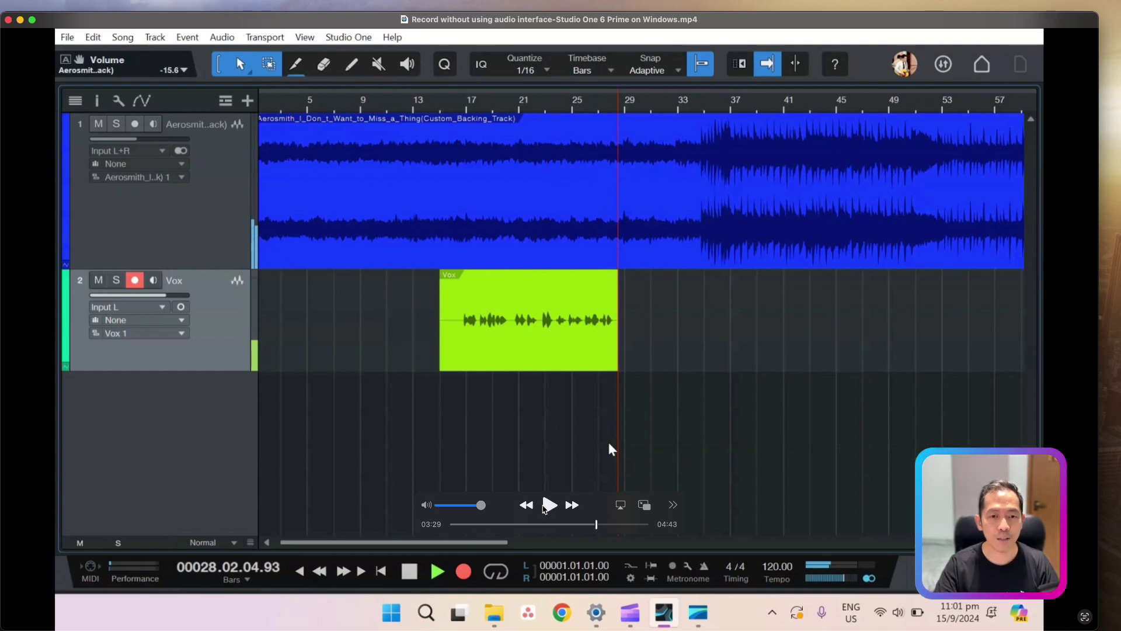
left_click(548, 507)
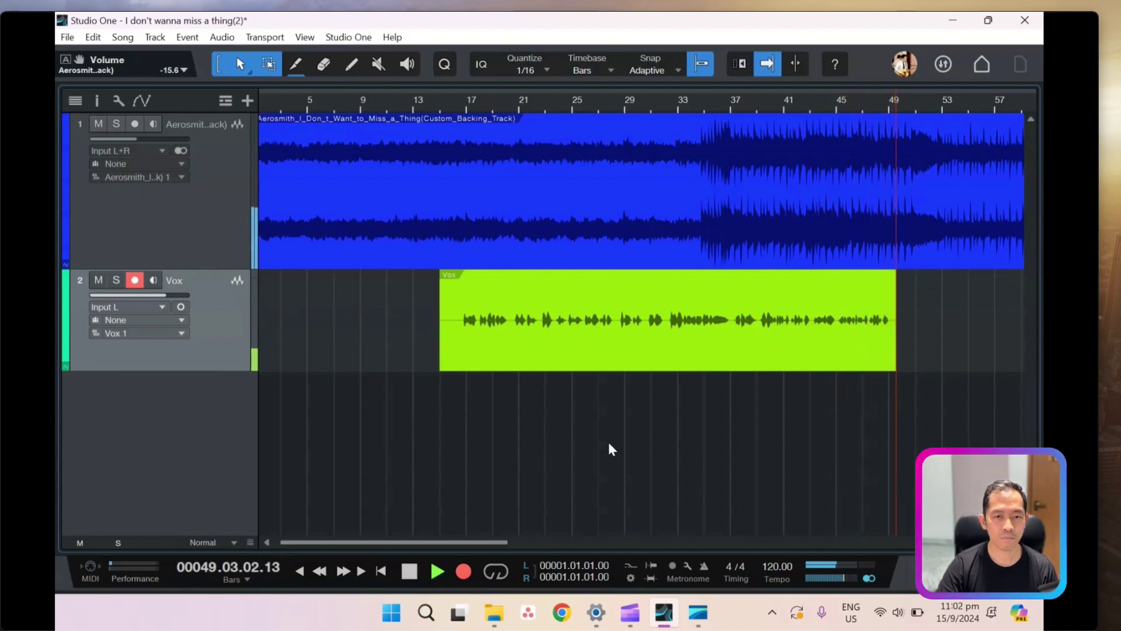
key("space")
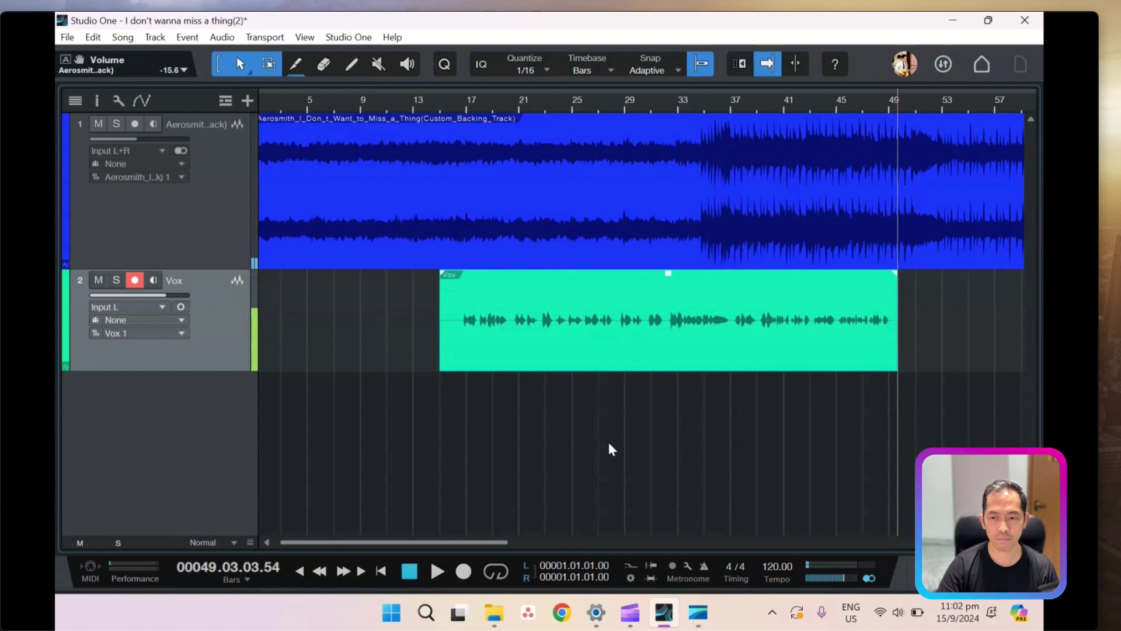
Open the recorded Vox clip in the audio editor and play it from bar 15 to about bar 25 to check its timing
mouse_move(705, 403)
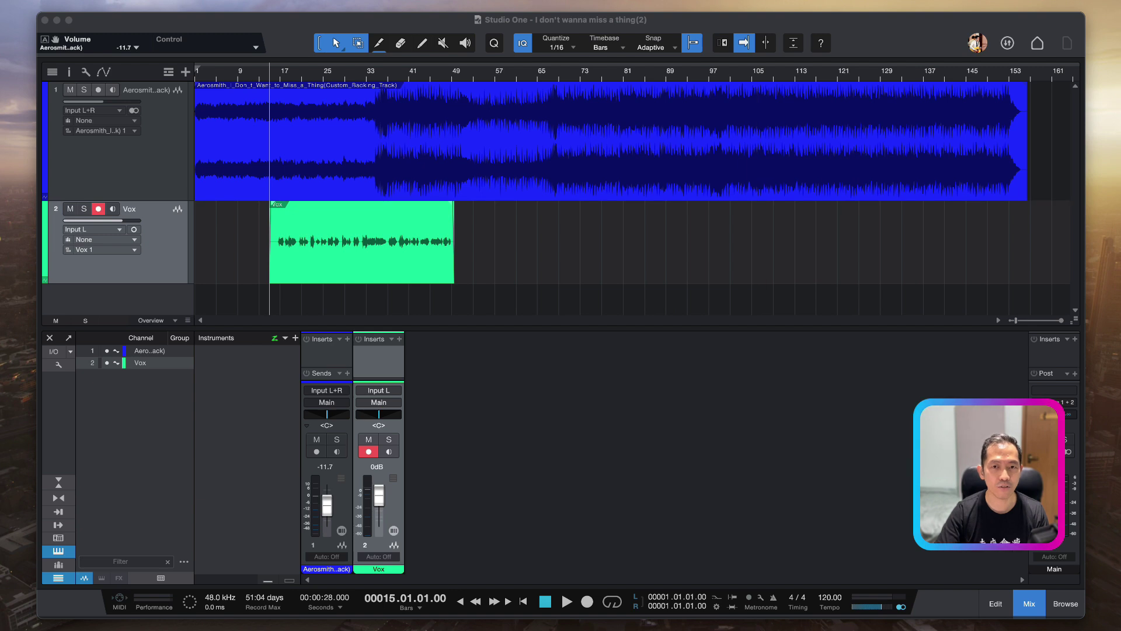
left_click(724, 80)
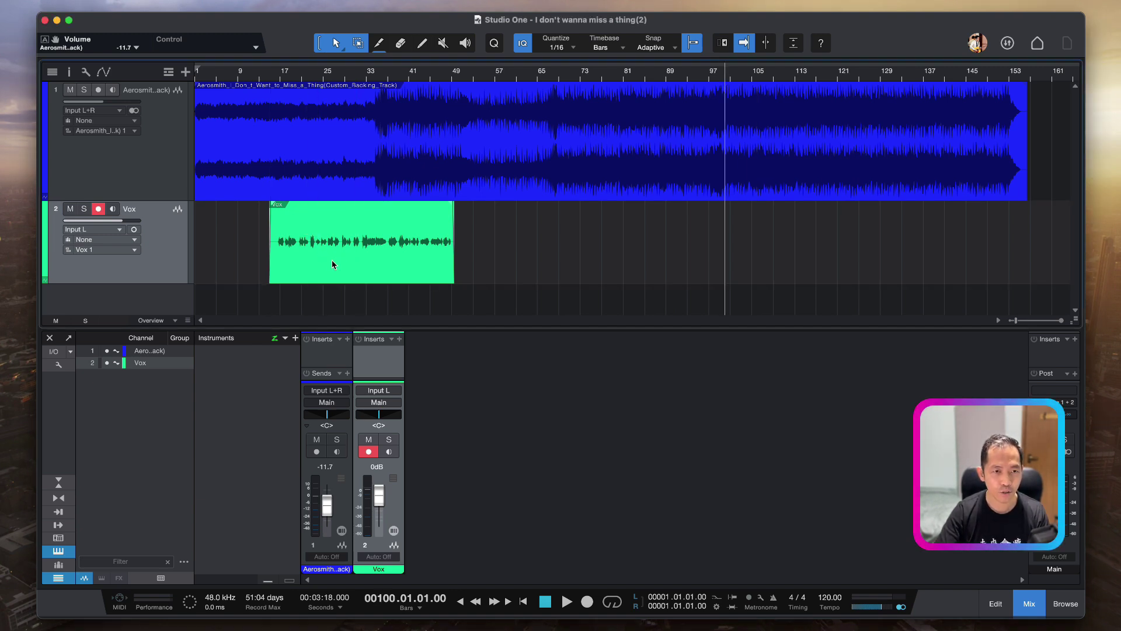
double_click(317, 273)
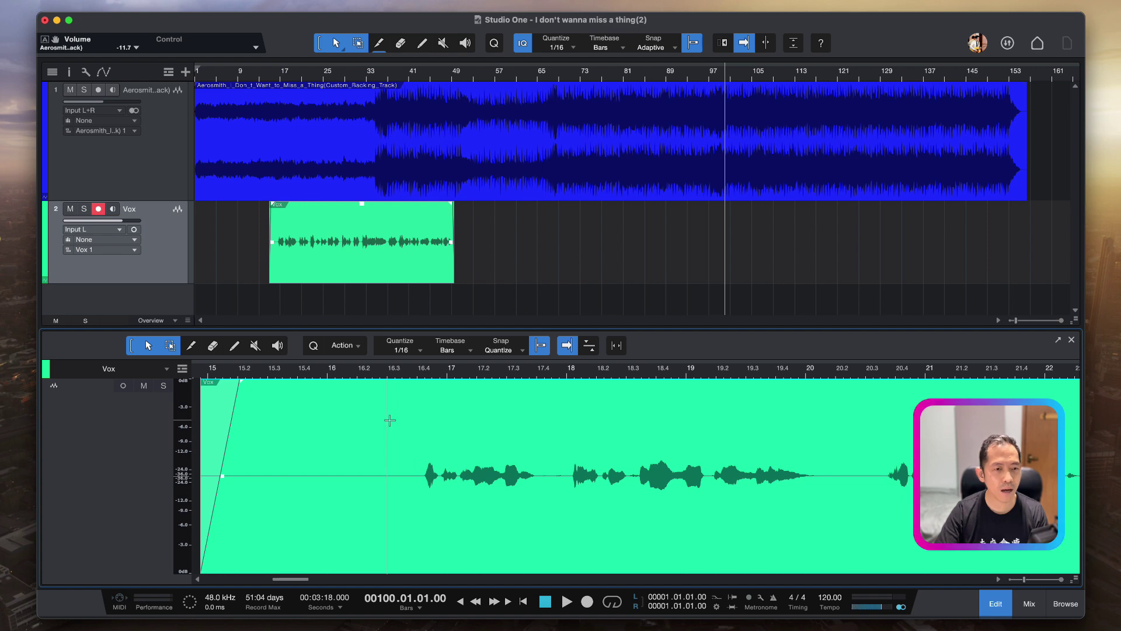
left_click(255, 374)
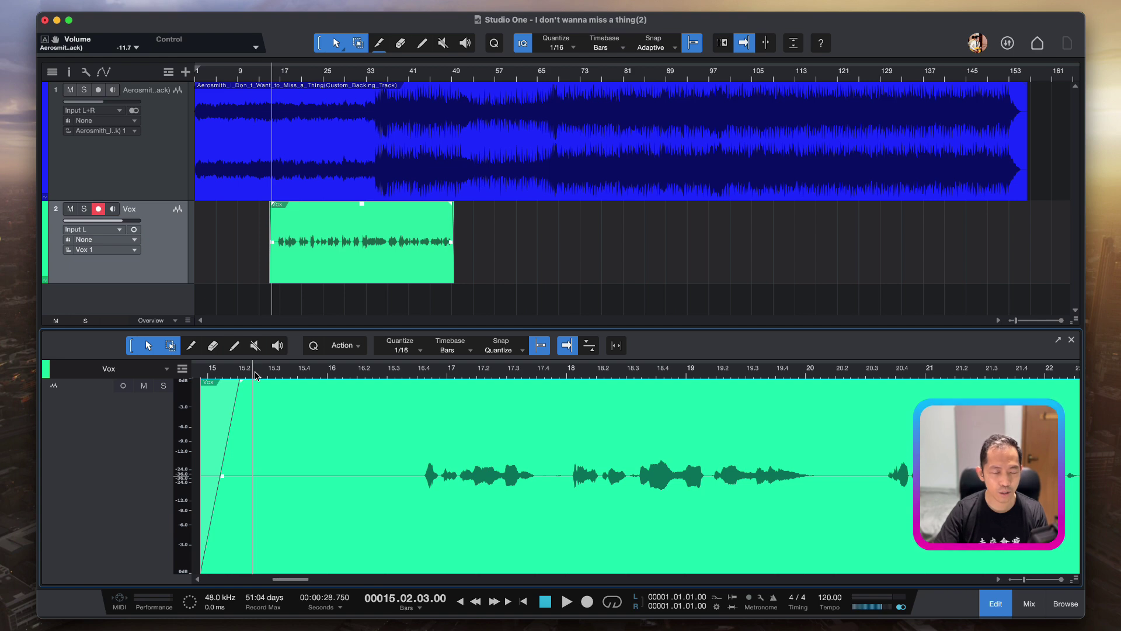
key("space")
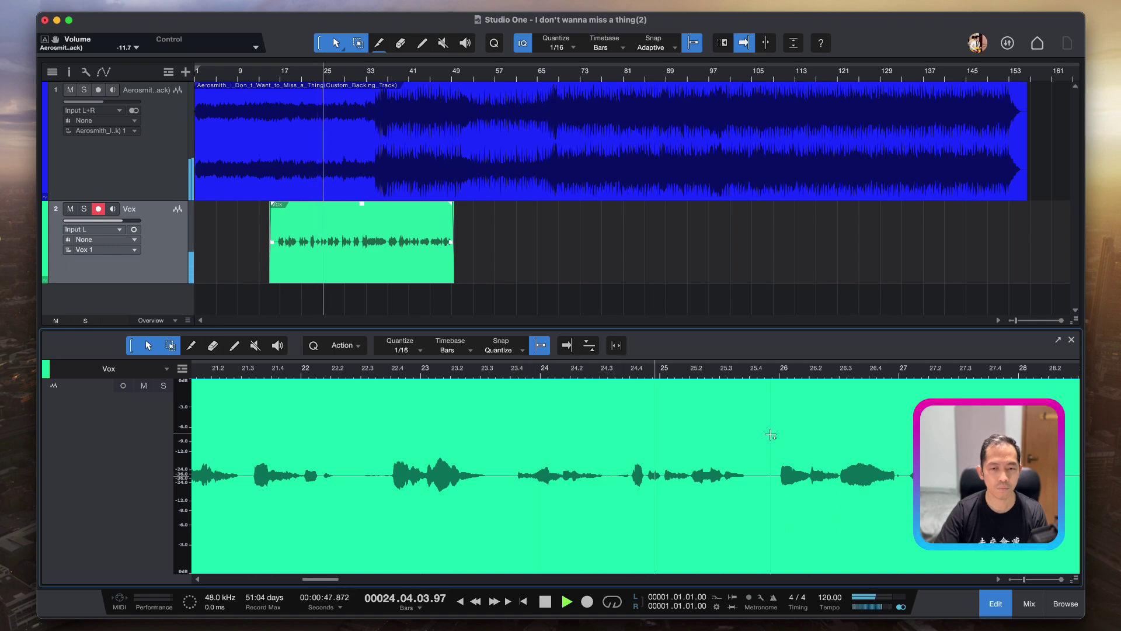
key("space")
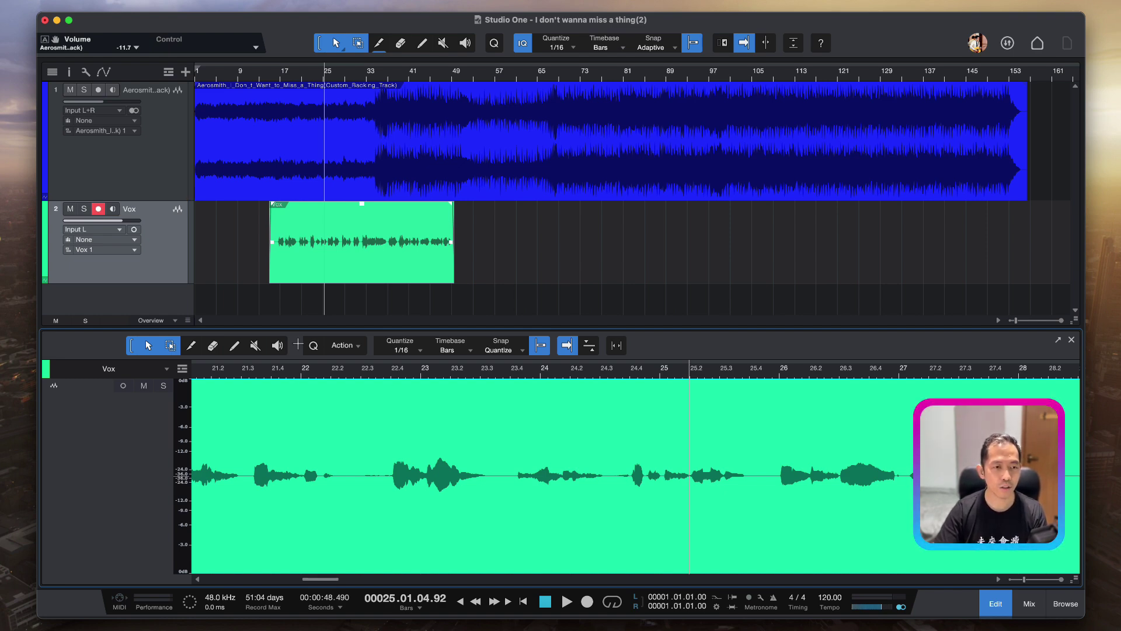
Split the Vox clip just before the phrase that starts near bar 23.4, and nudge the second part slightly earlier
left_click(191, 346)
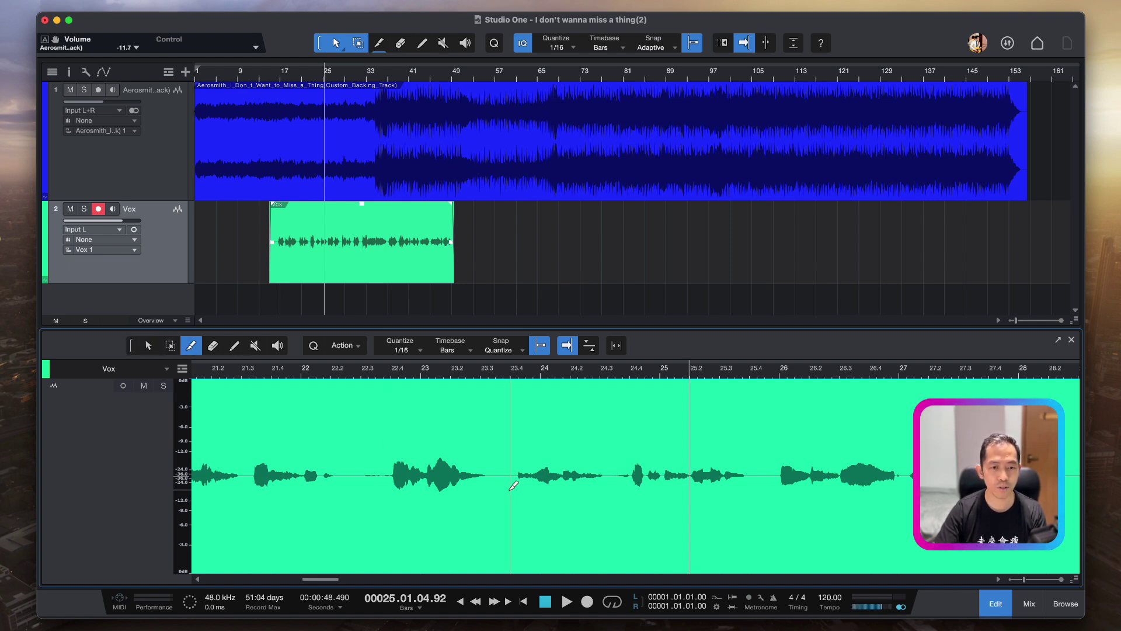
left_click(503, 489)
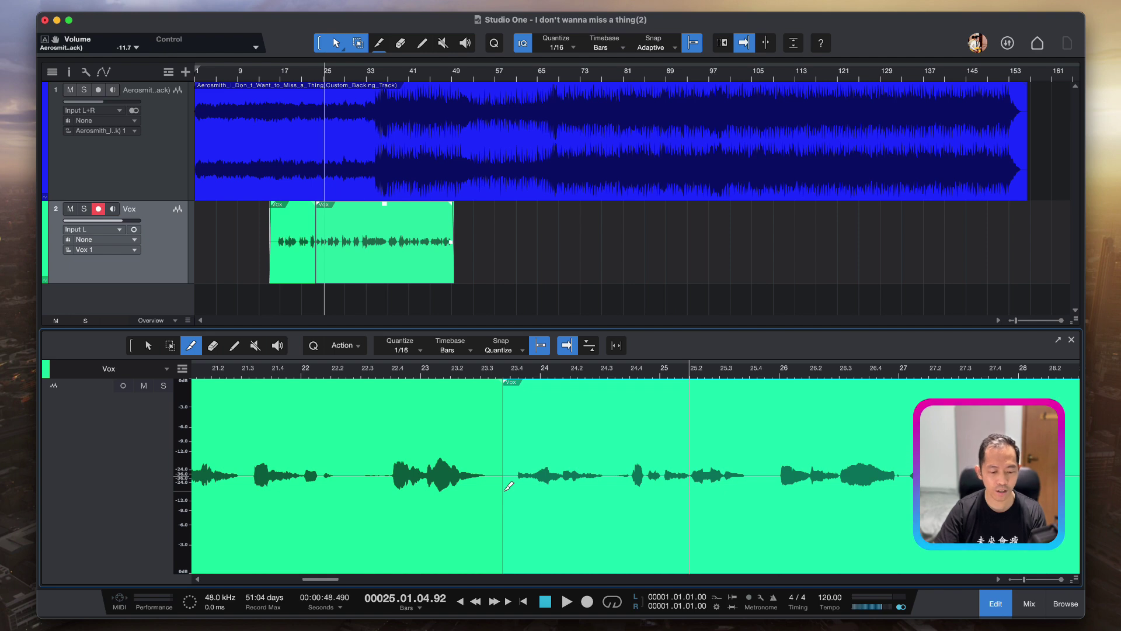
key("1")
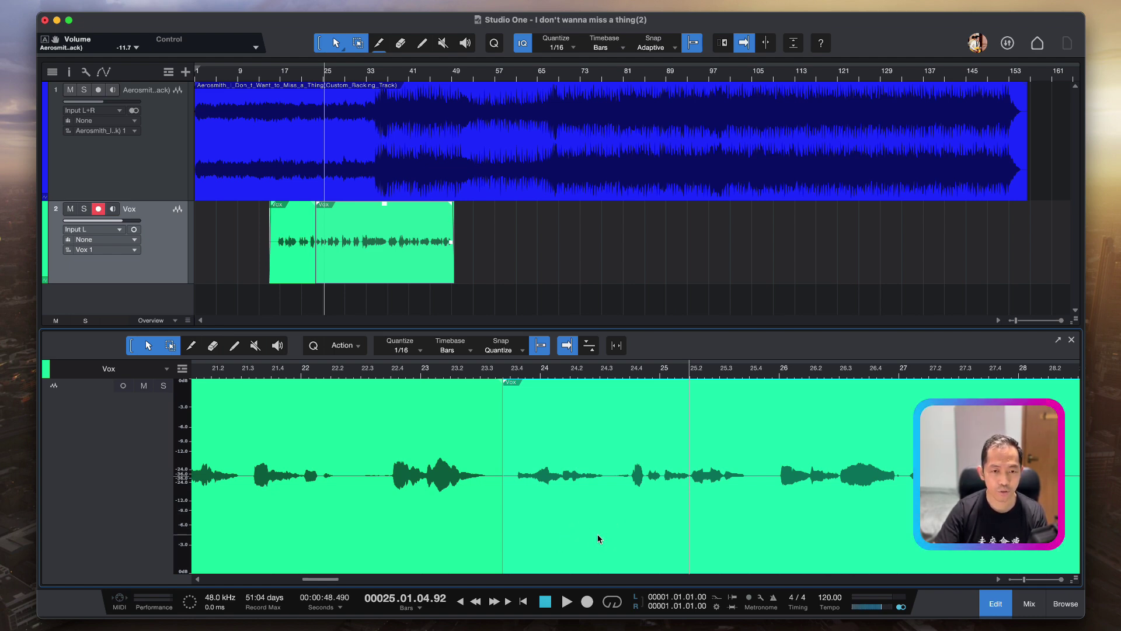
key("f")
key("alt+Left")
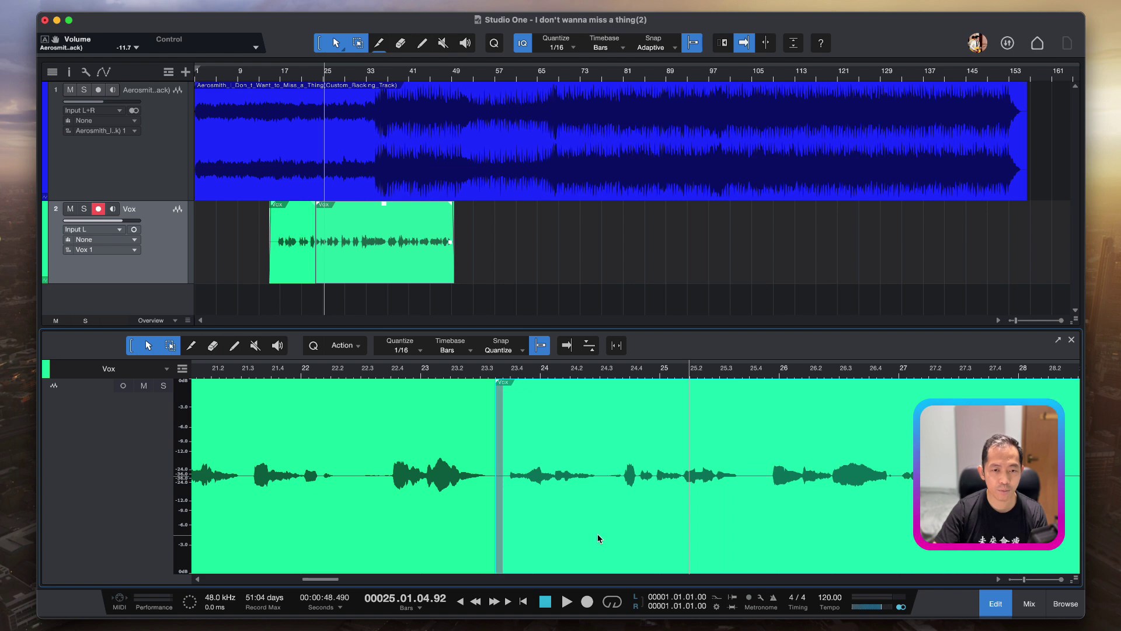
Play the song from just before the split to about bar 49, lowering the backing track's volume to -19.2 dB meanwhile
left_click(283, 376)
key("f")
key("space")
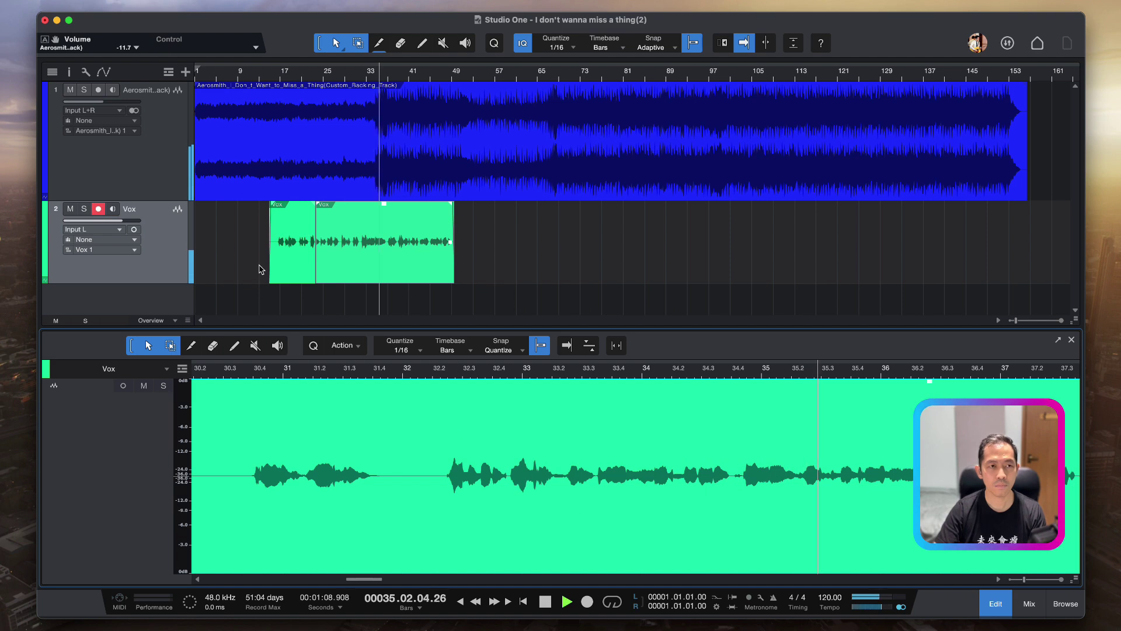
left_click_drag(104, 102, 97, 102)
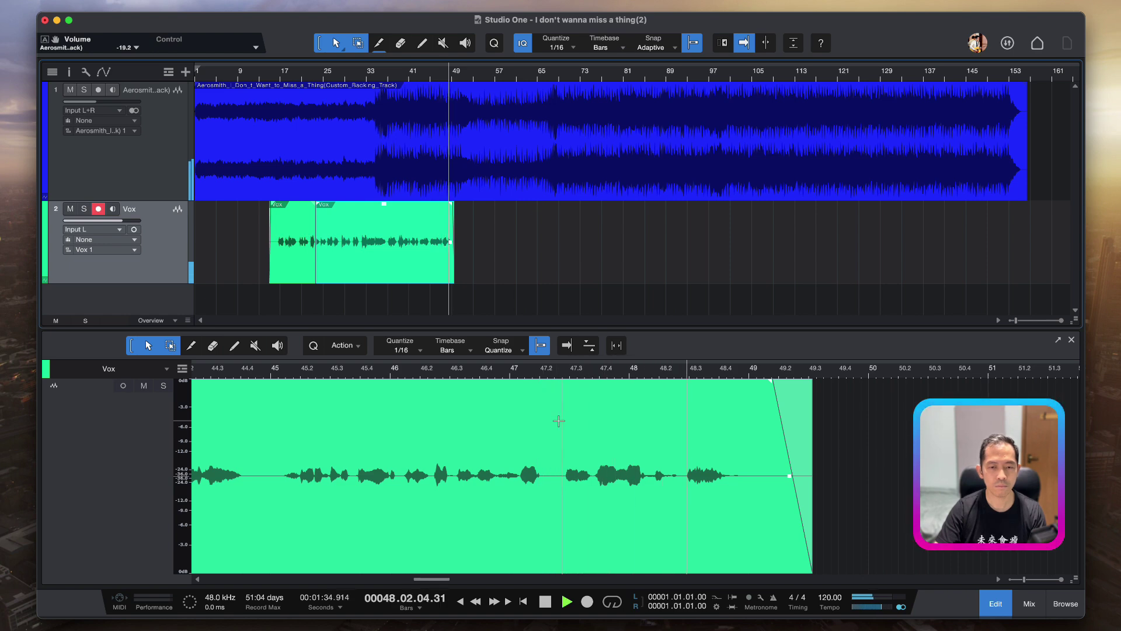
key("space")
key("f")
Place the playhead at the split in the vocal and insert the PreSonus Channel Strip effect on the Vox channel
scroll(559, 420, "left", 10)
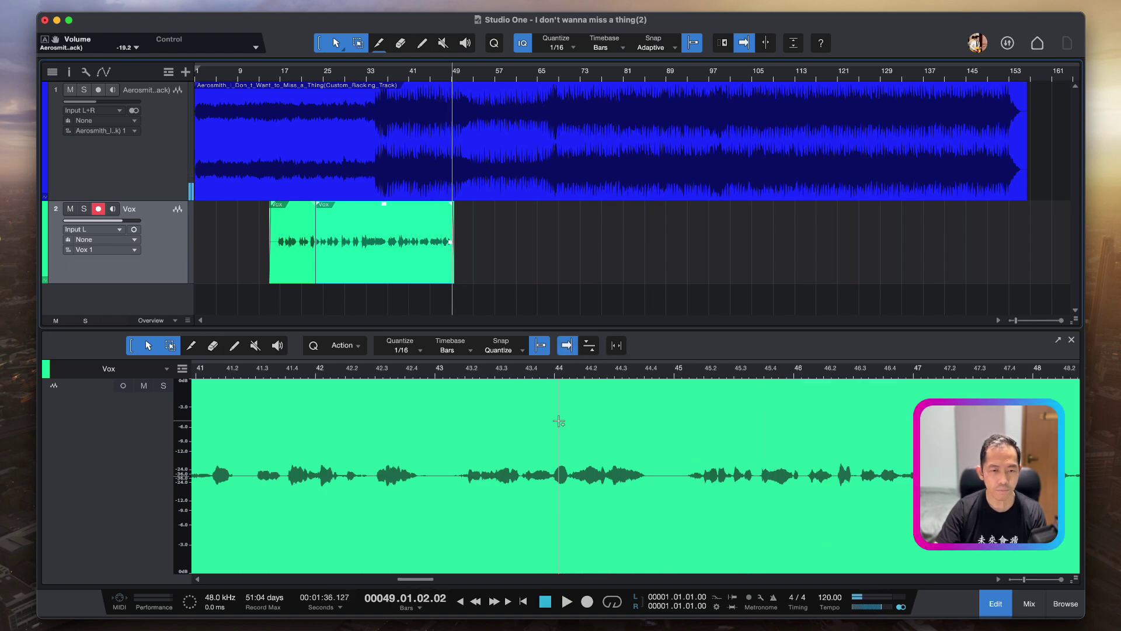
scroll(559, 421, "left", 9)
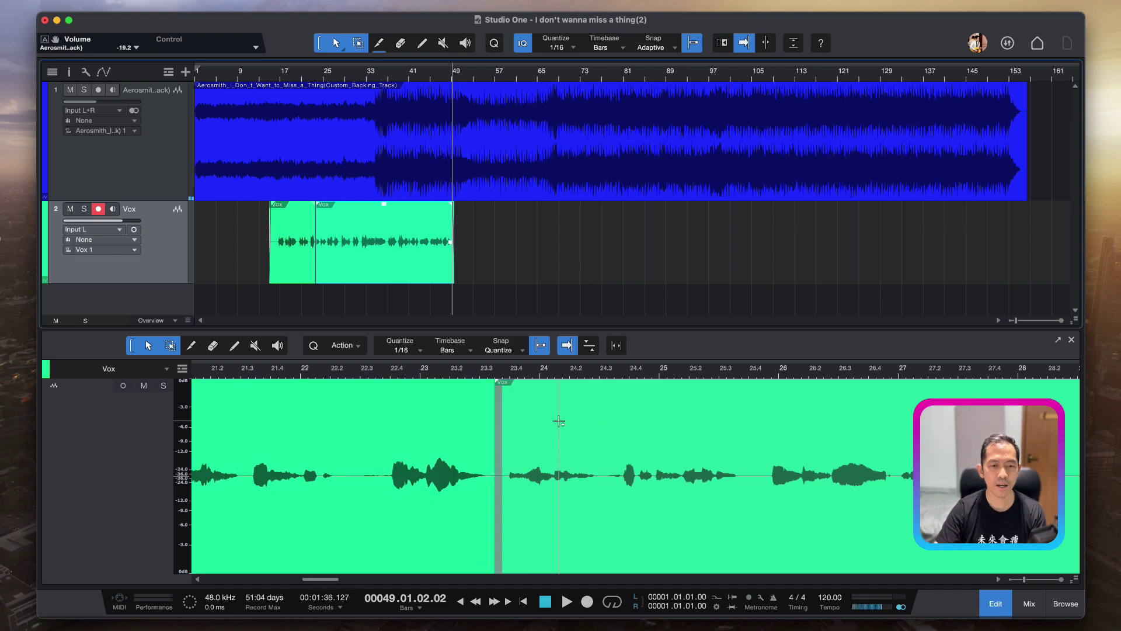
scroll(559, 420, "left", 5)
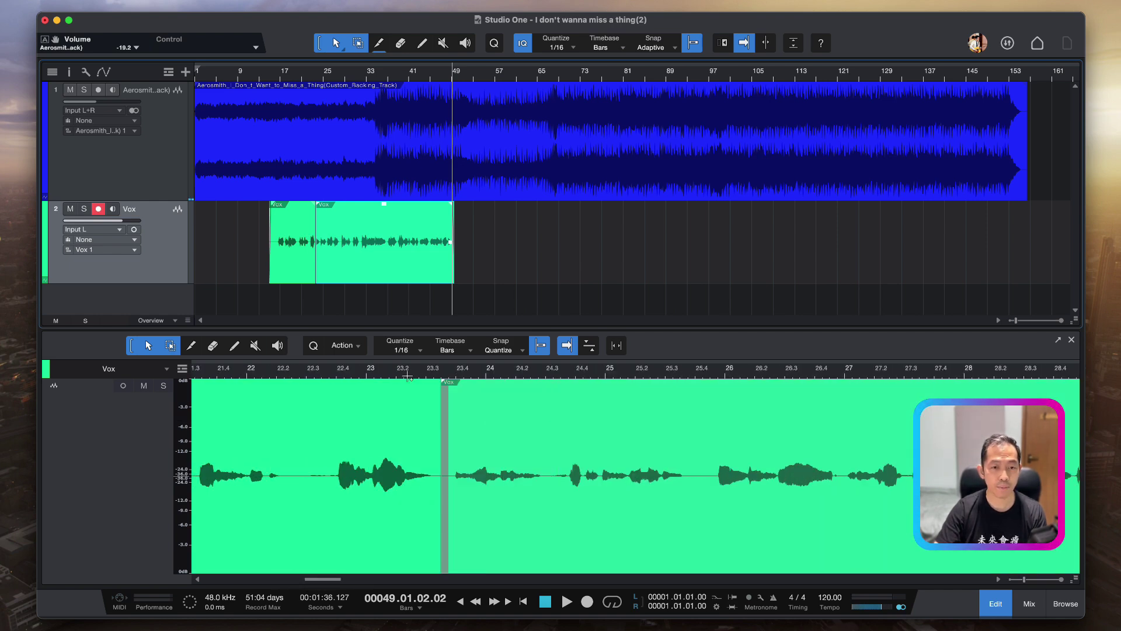
left_click(440, 391)
key("F3")
left_click(399, 340)
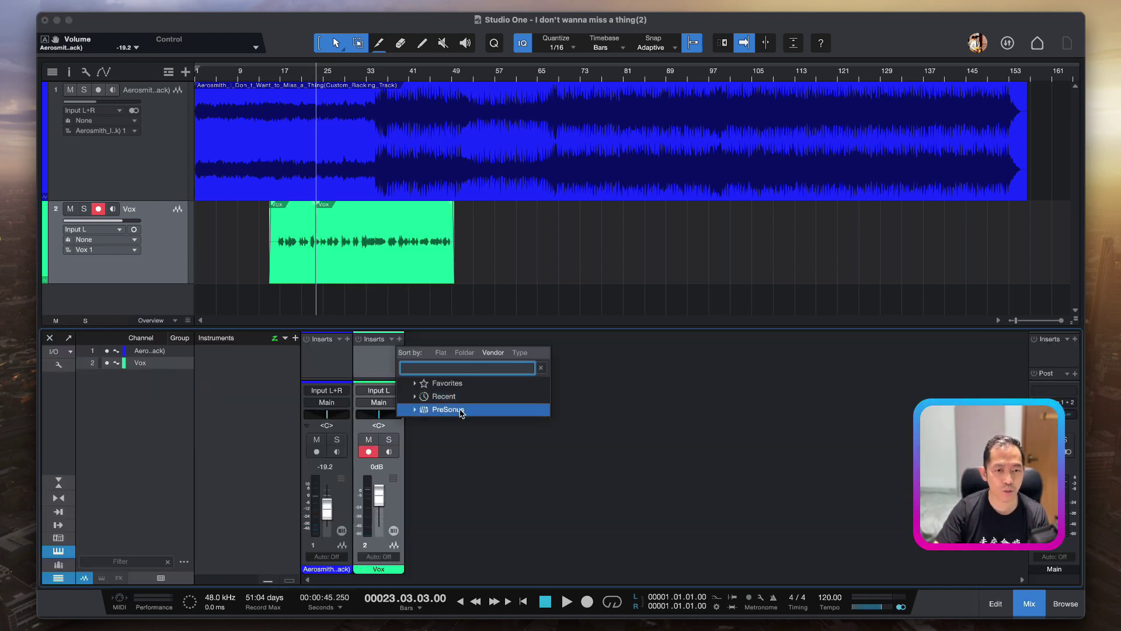
left_click(414, 410)
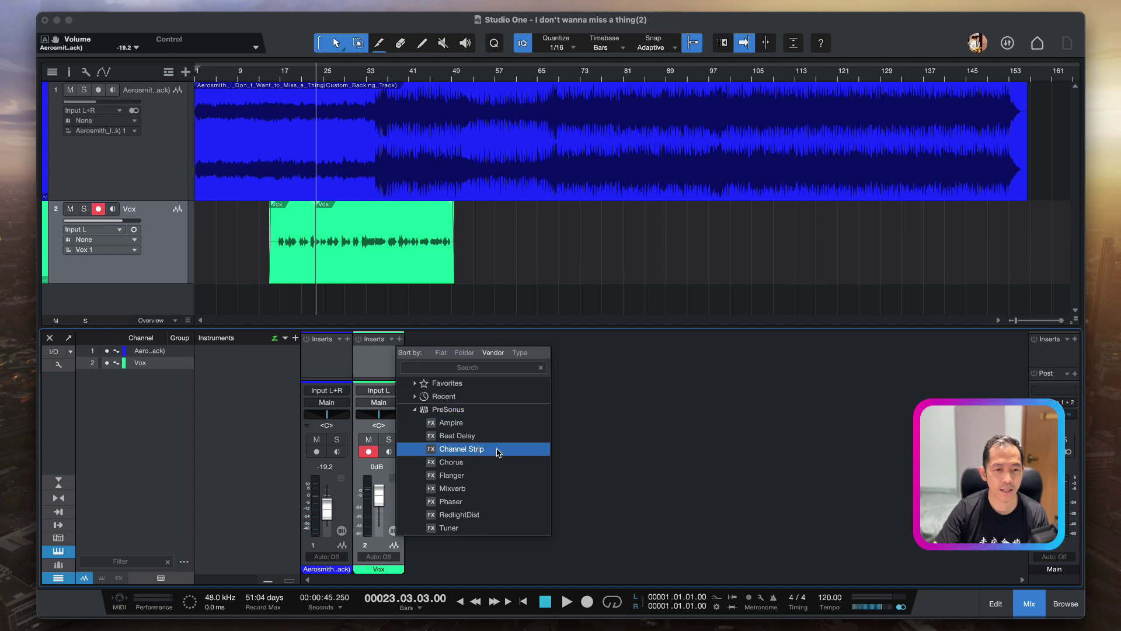
left_click(461, 449)
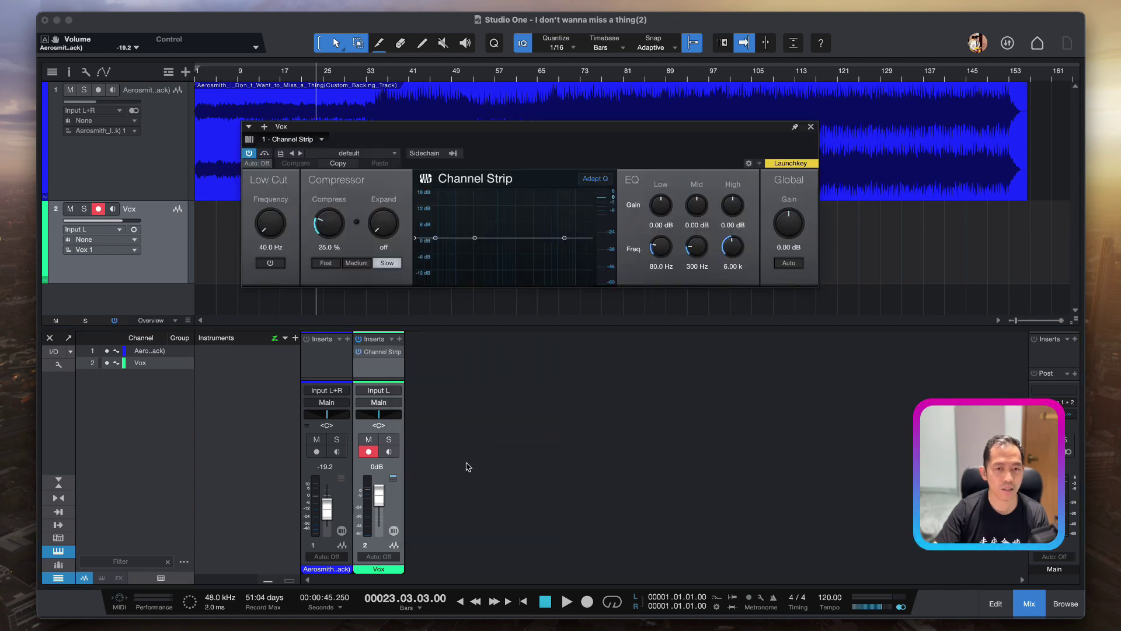
Try the Male Vocal 1 preset in the Channel Strip, and load the Male Vocal 2 preset instead
left_click(396, 152)
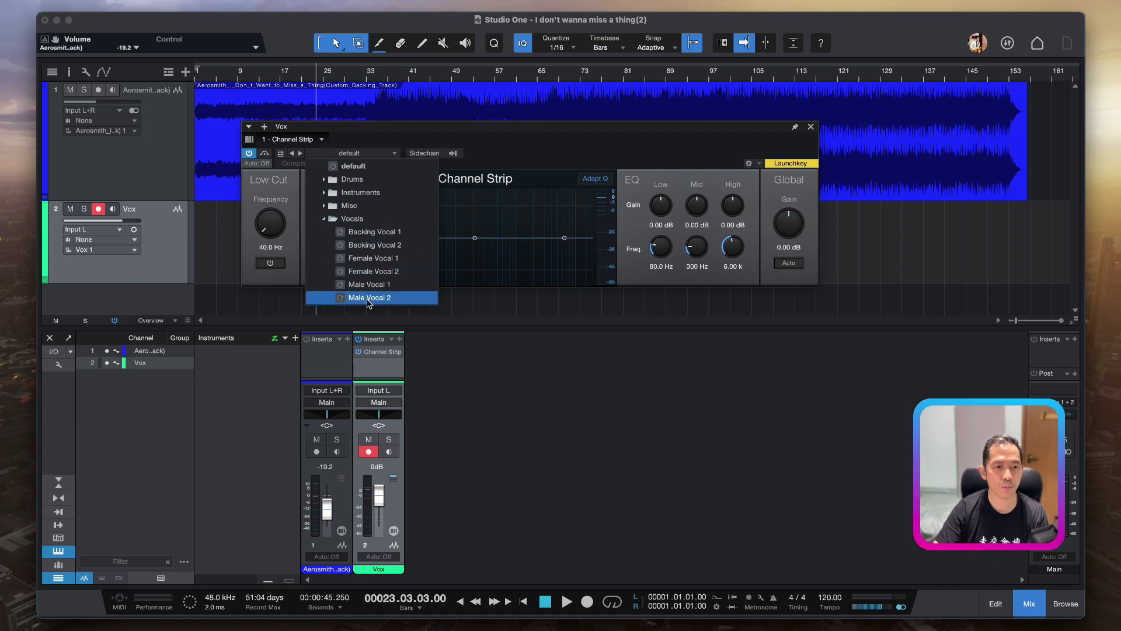
left_click(368, 285)
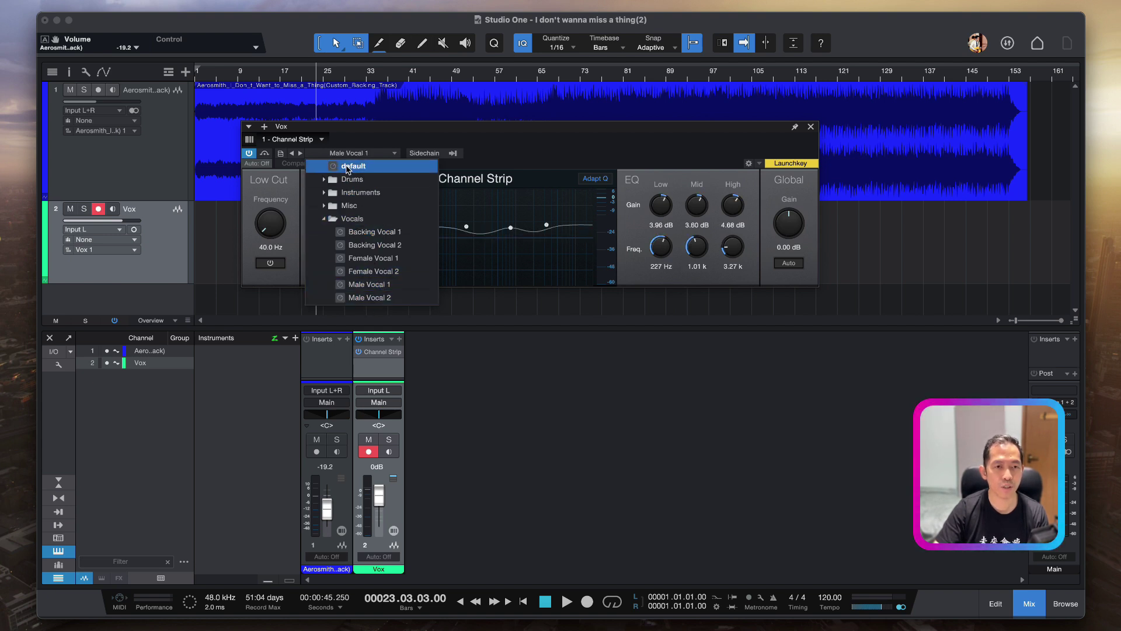
left_click(353, 155)
left_click(353, 155)
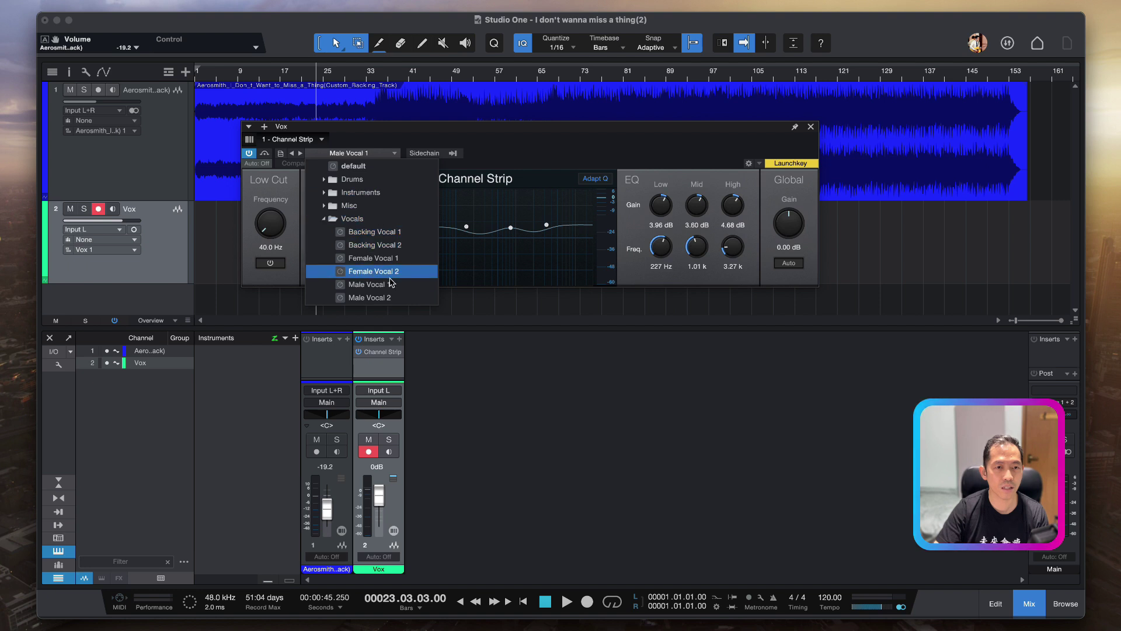
left_click(395, 299)
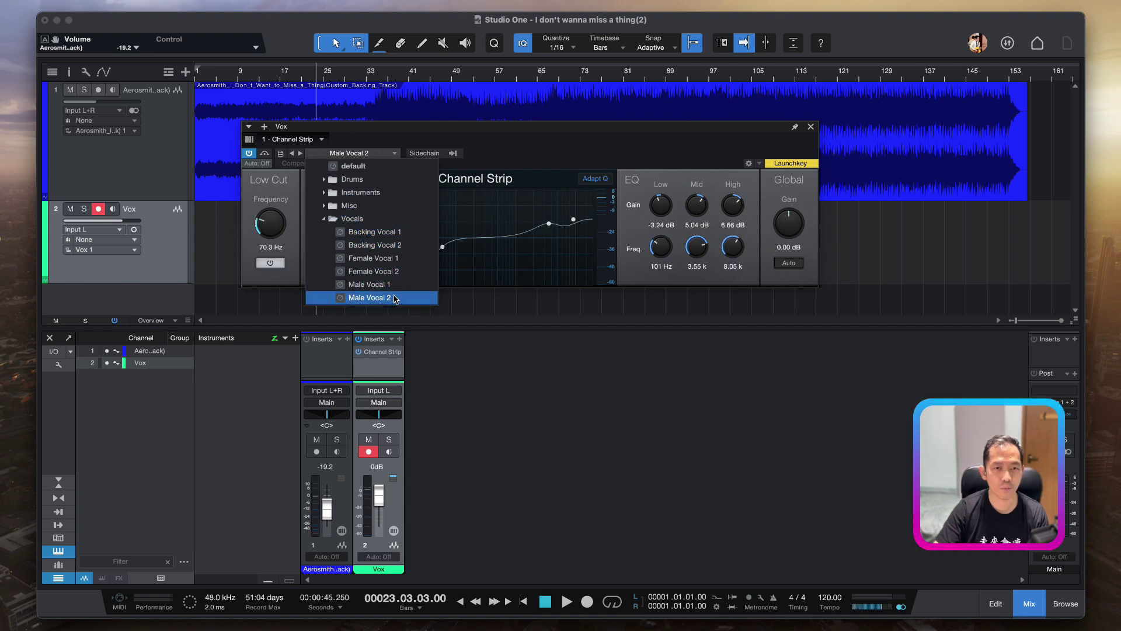
left_click(465, 313)
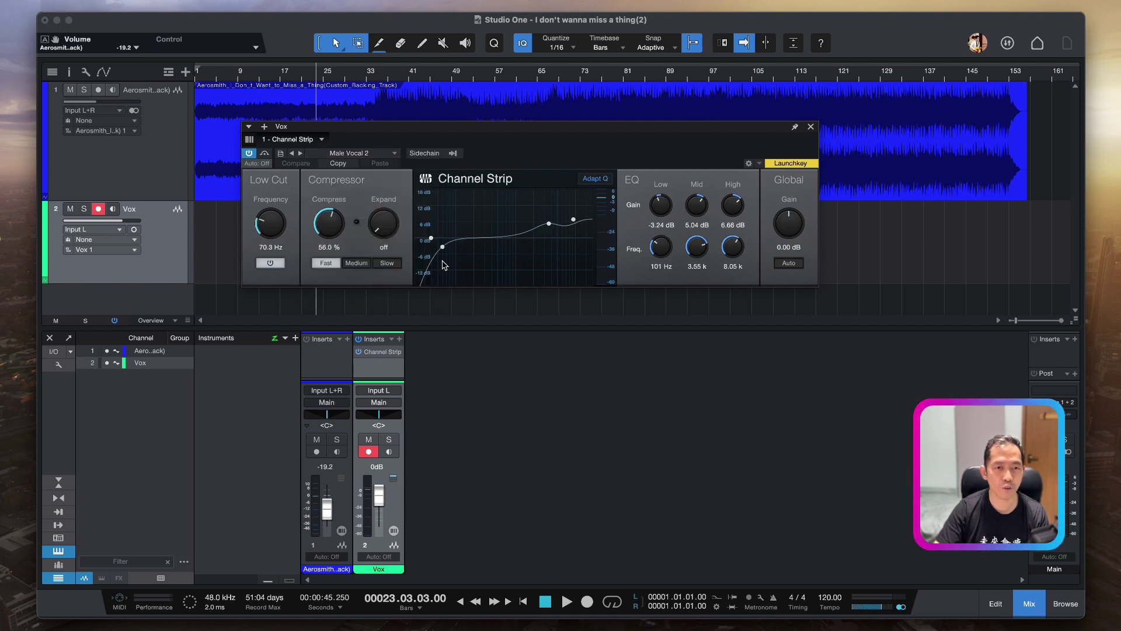
Adjust the Channel Strip to a 106 Hz low cut, a low EQ band of -3.77 dB at 390 Hz and Medium compressor speed
left_click_drag(277, 226, 279, 206)
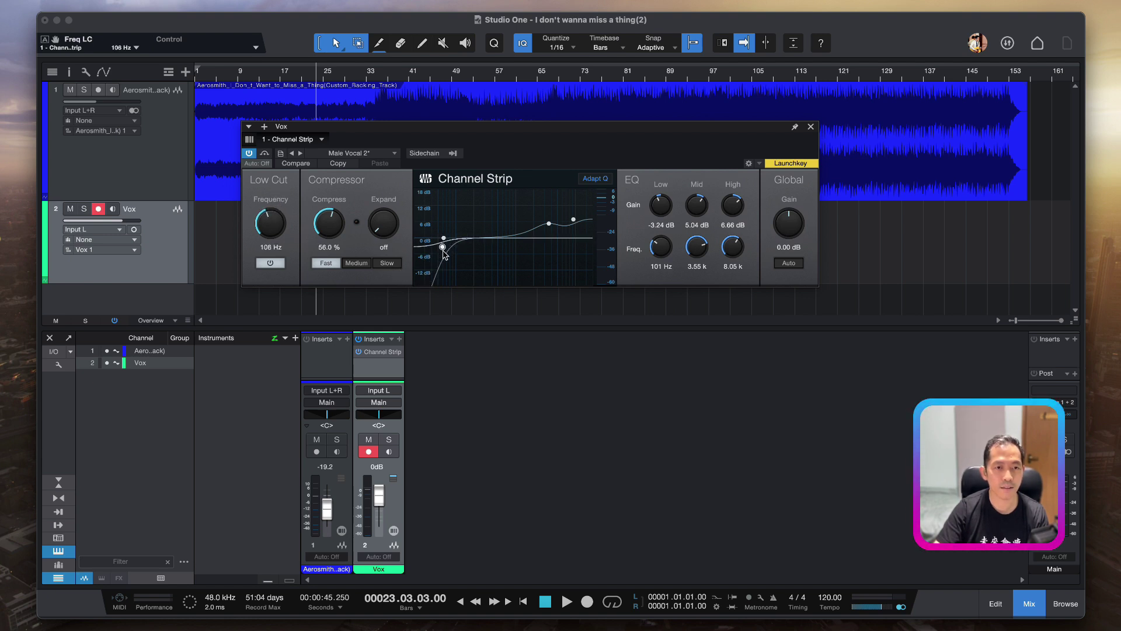
left_click_drag(443, 250, 482, 250)
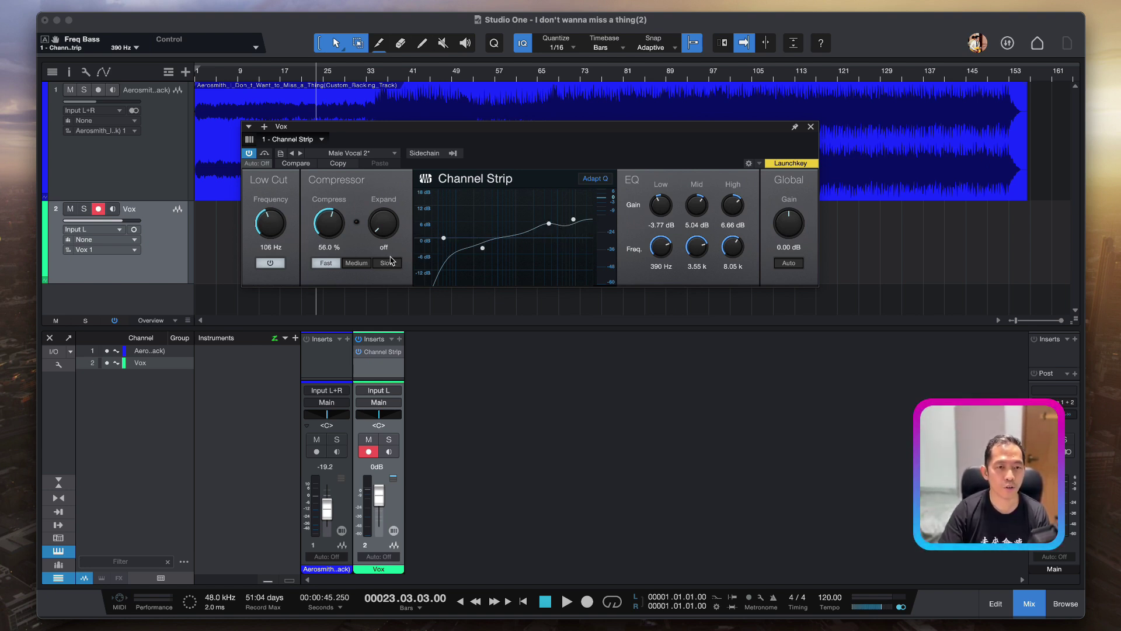
left_click(363, 264)
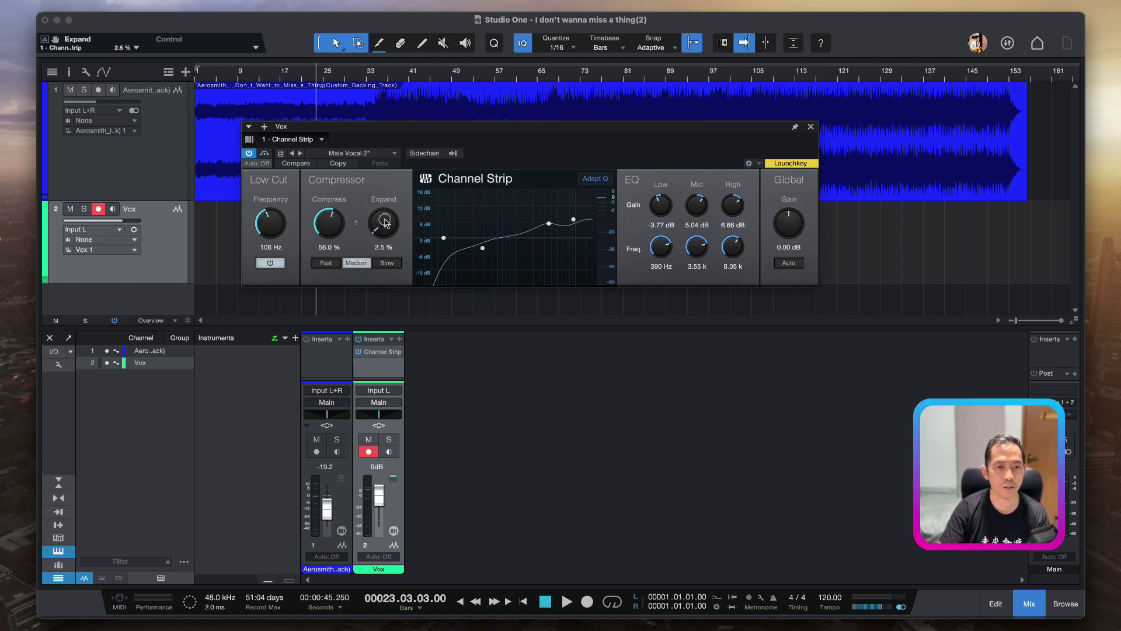
Set the Channel Strip compressor's Expand to 17.5% and Compress to 64.0%, playing the song from the start of the vocal meanwhile
left_click_drag(385, 212, 384, 202)
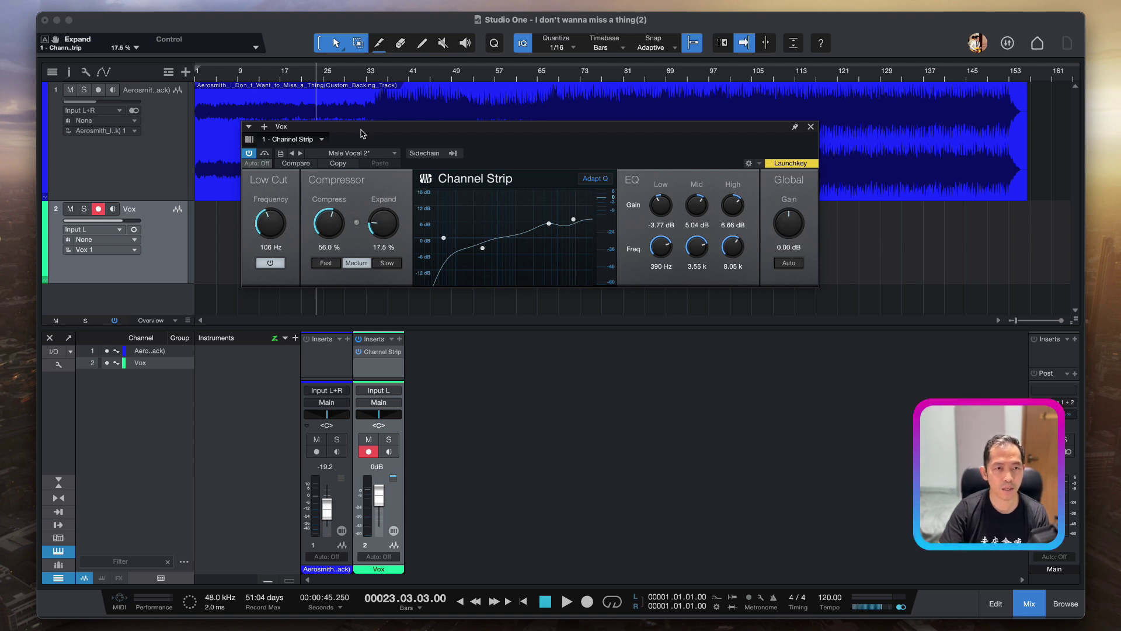
left_click(276, 80)
key("space")
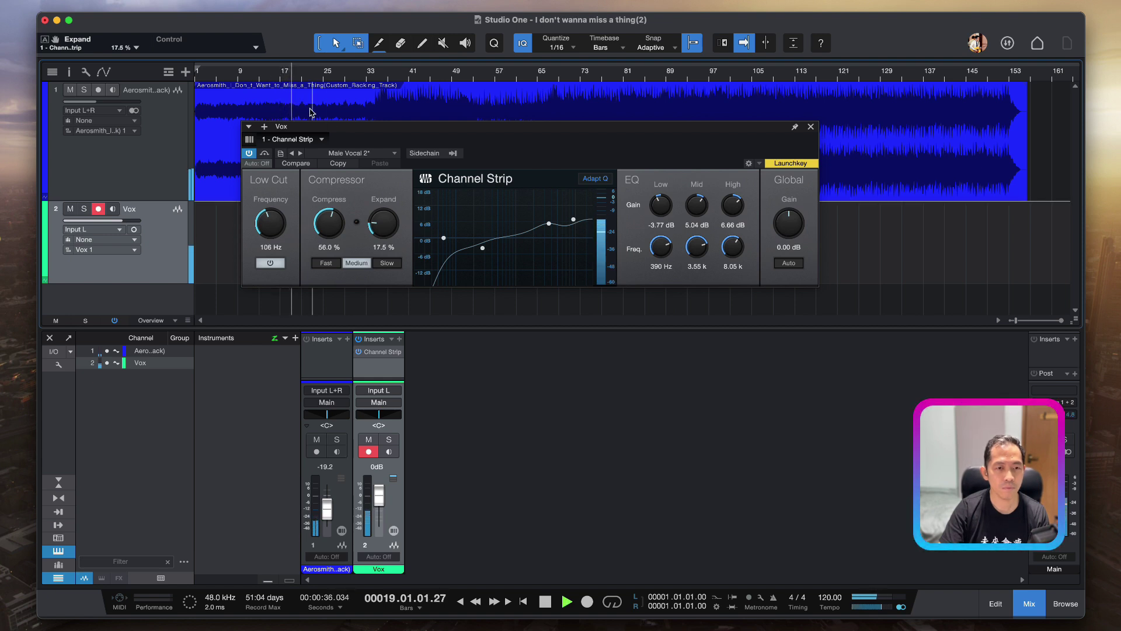
scroll(334, 228, "up", 3)
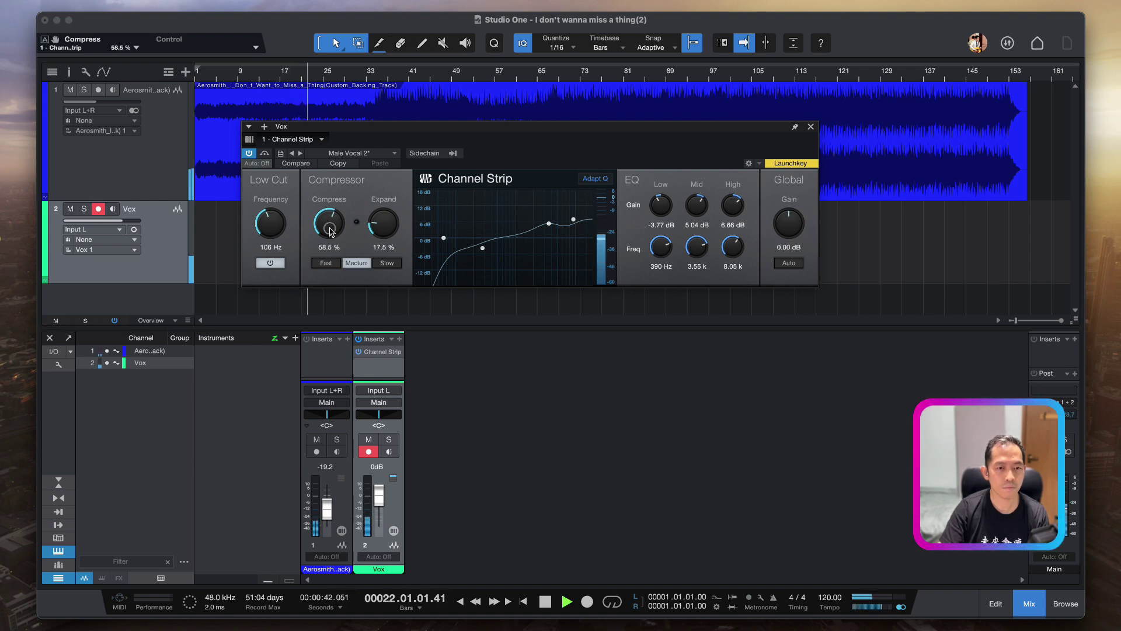
scroll(330, 222, "up", 5)
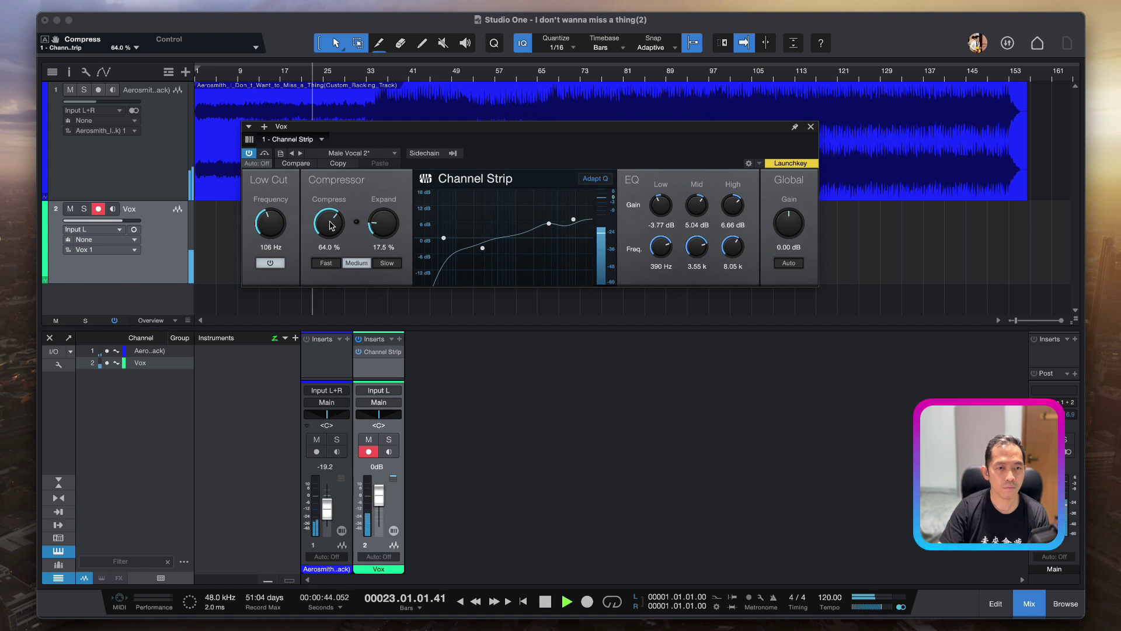
Raise the Channel Strip's global gain to 2.52 dB during playback, and stop the song at about bar 43
scroll(789, 228, "up", 5)
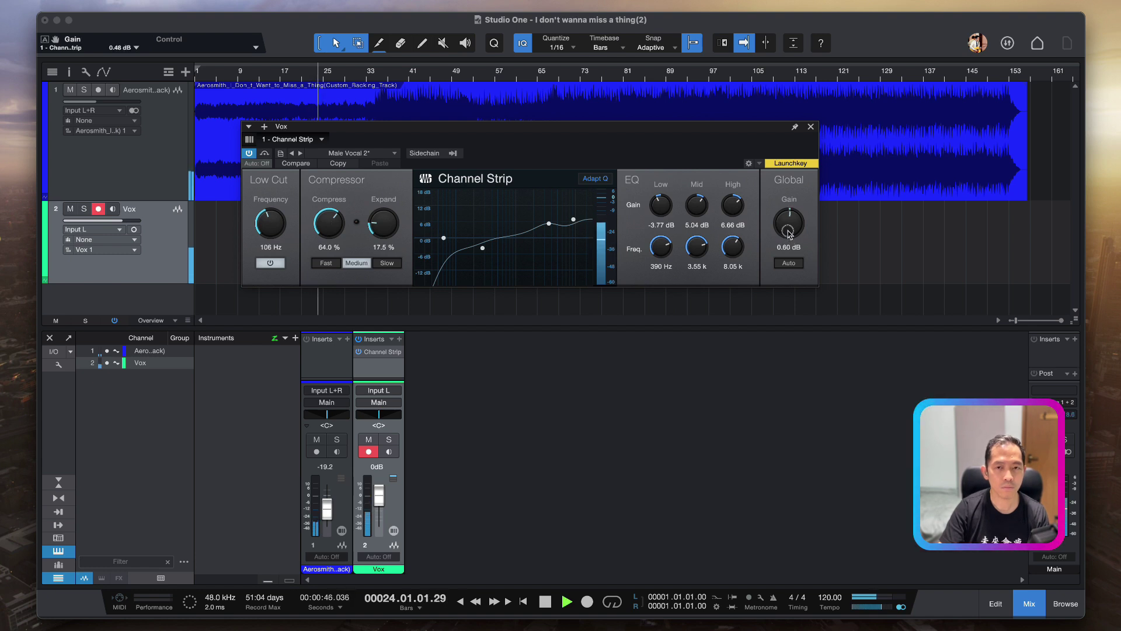
scroll(789, 228, "up", 2)
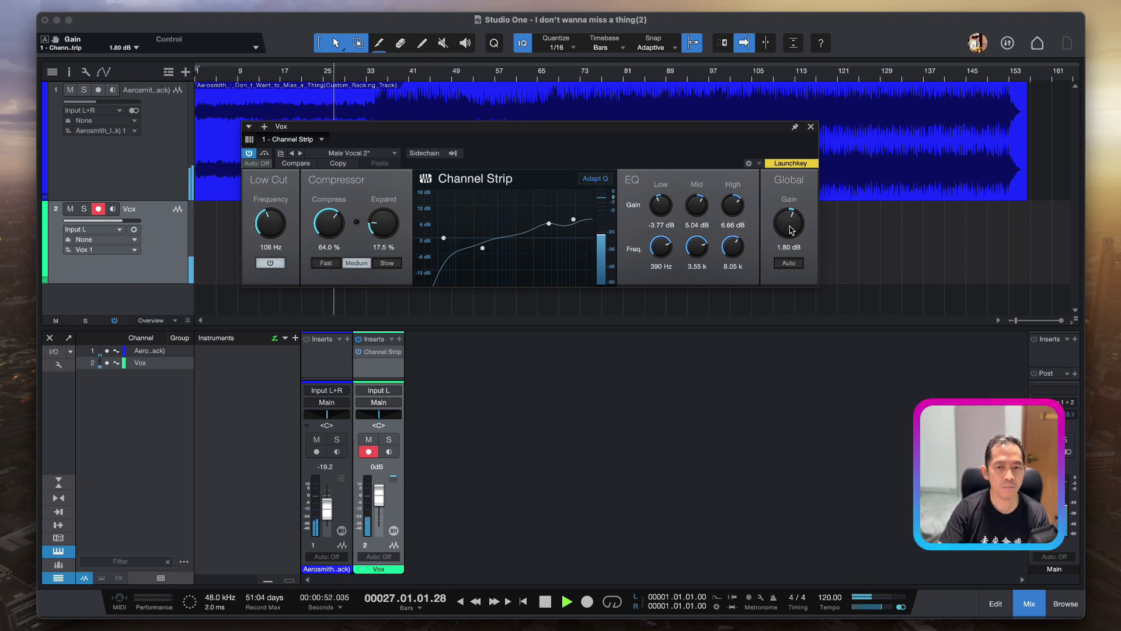
left_click_drag(791, 229, 790, 223)
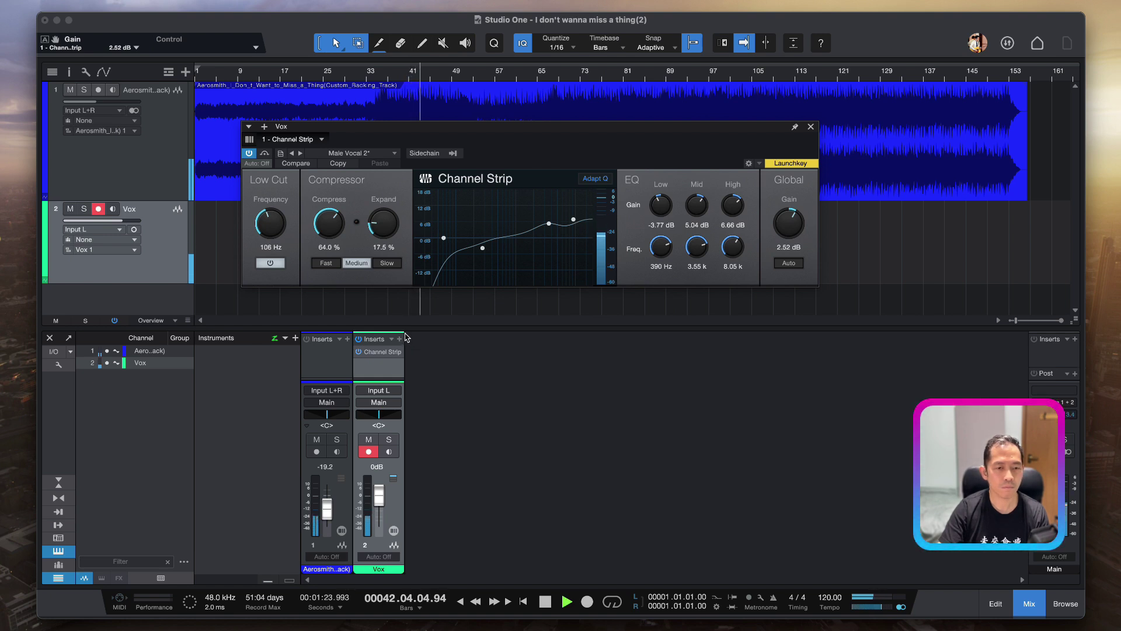
key("space")
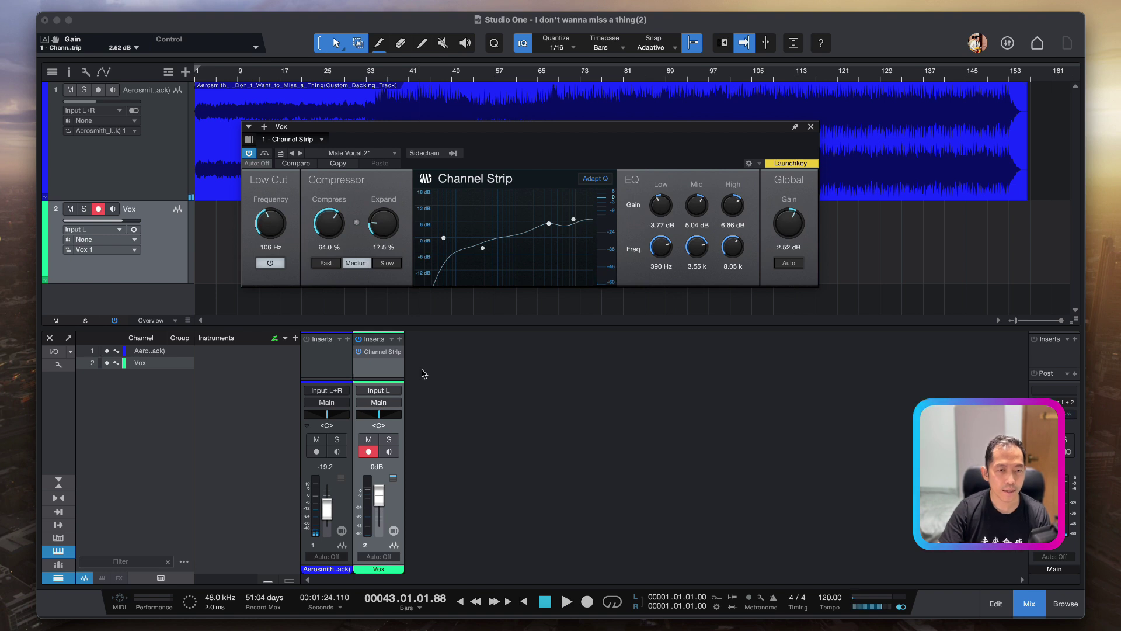
Reveal the sends in the mixer, add an FX channel as a send on the Vox channel, and name it Reverb
left_click(400, 339)
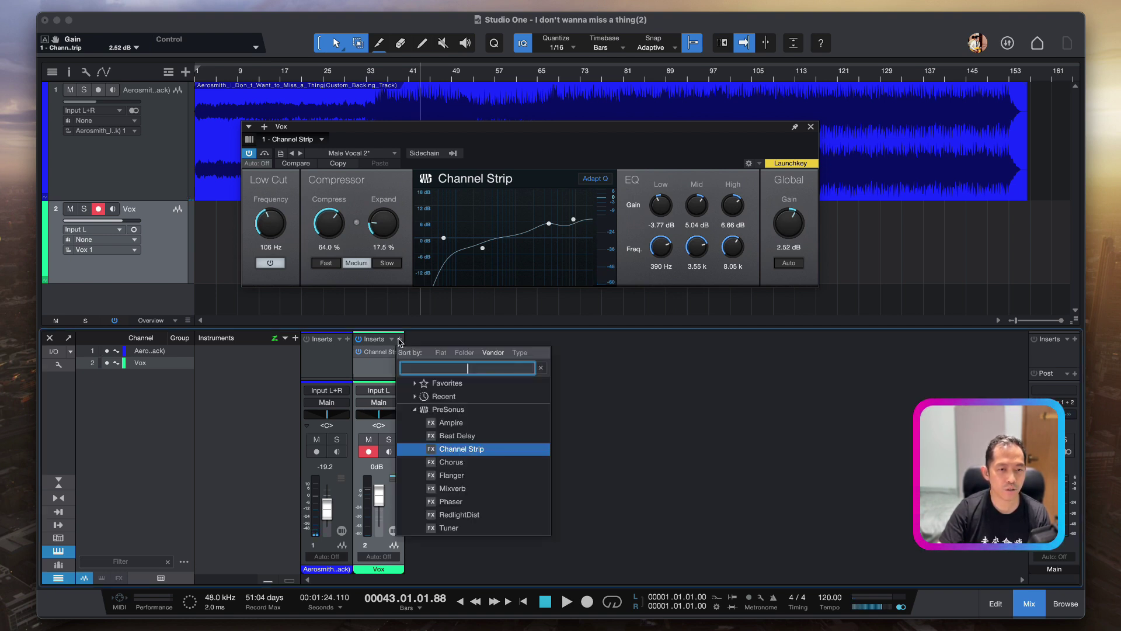
left_click(380, 366)
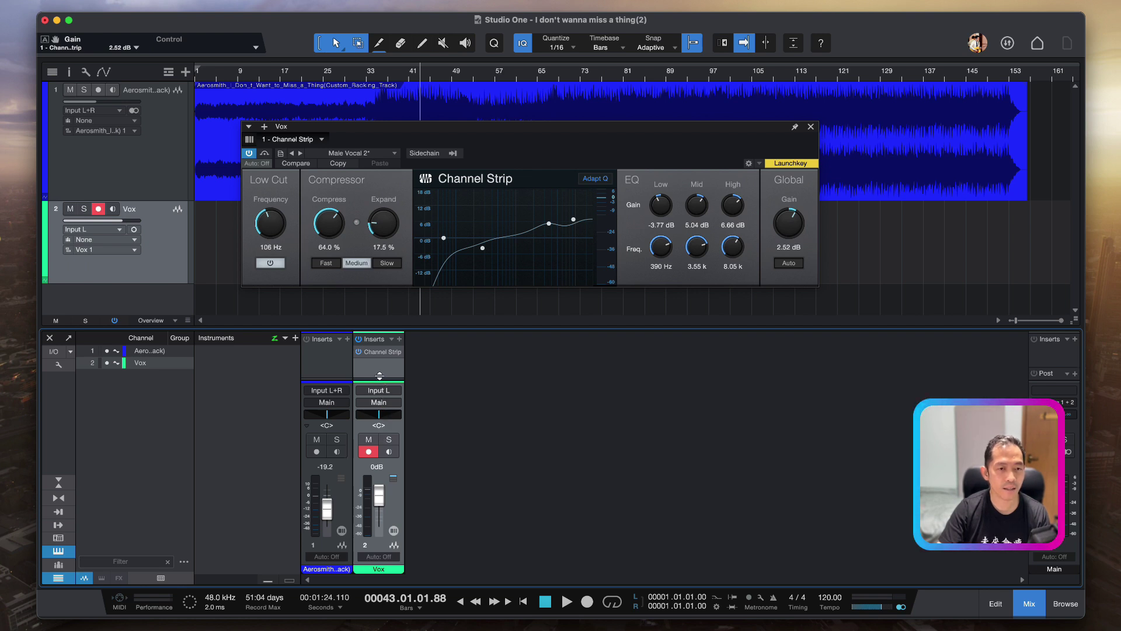
left_click_drag(379, 375, 380, 365)
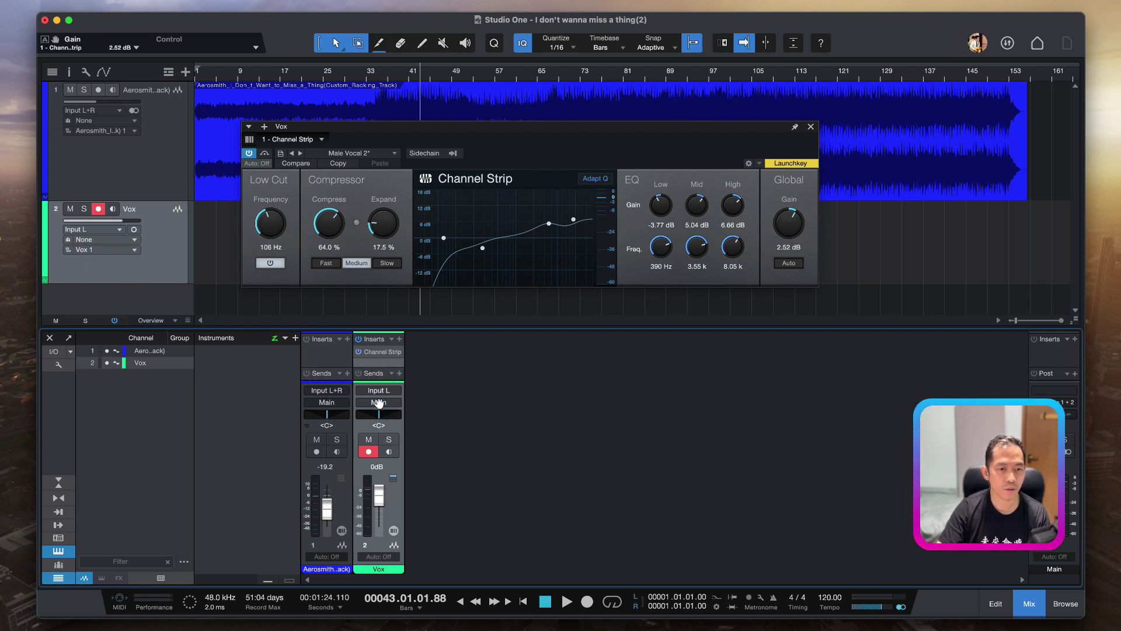
left_click(398, 374)
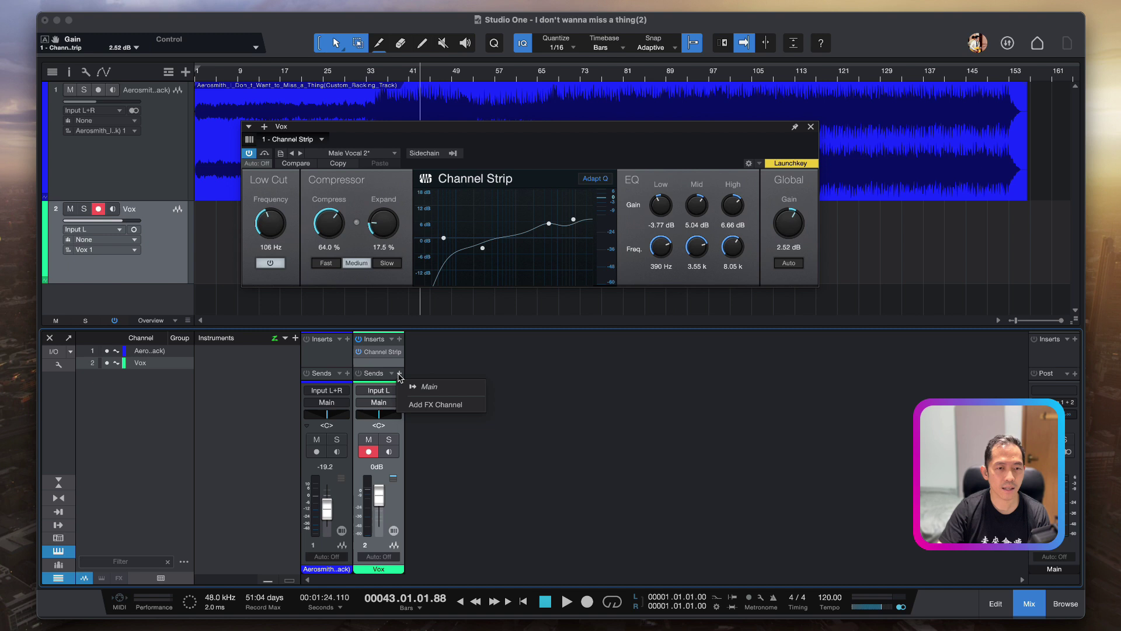
left_click(420, 402)
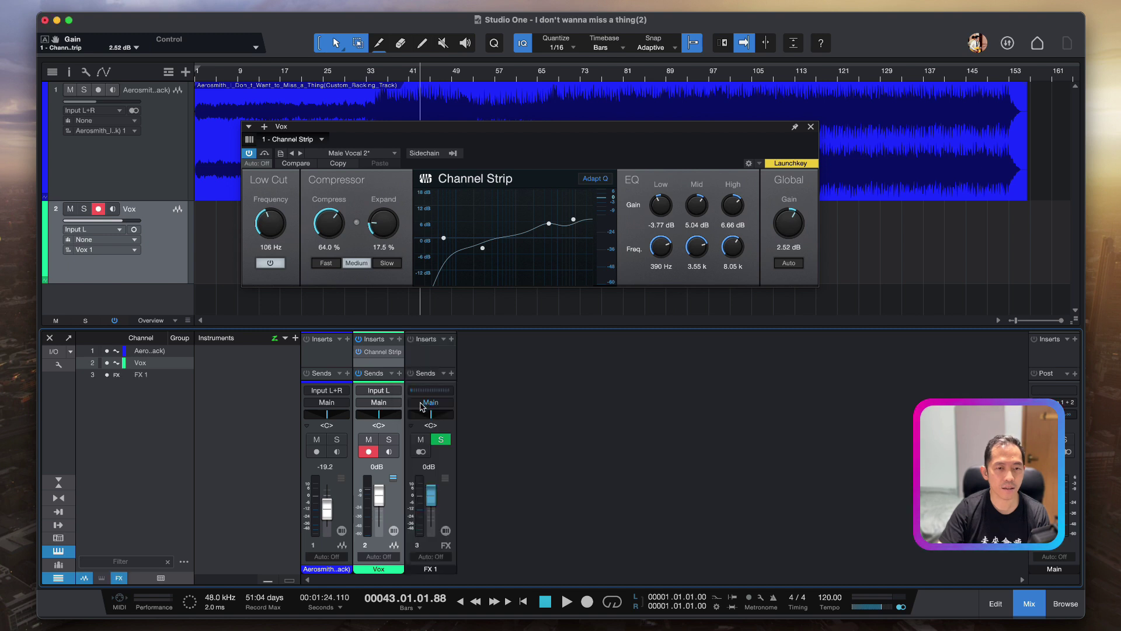
double_click(420, 570)
type("Reverb")
key("Return")
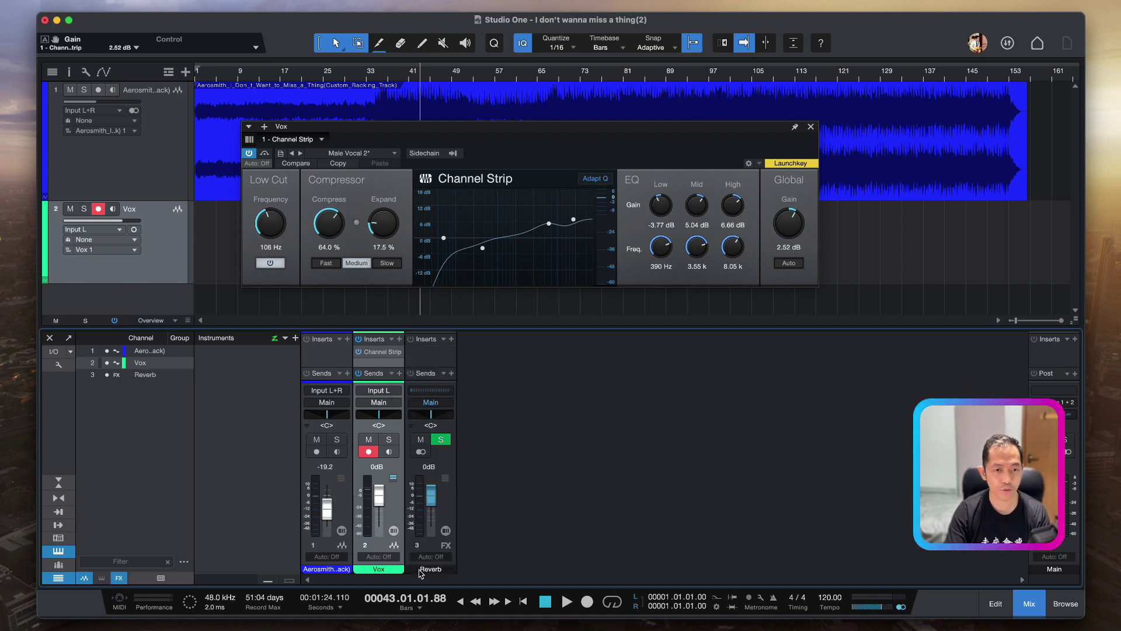
Insert the PreSonus Mixverb effect on the Reverb channel and load its Recital Hall preset
left_click(452, 342)
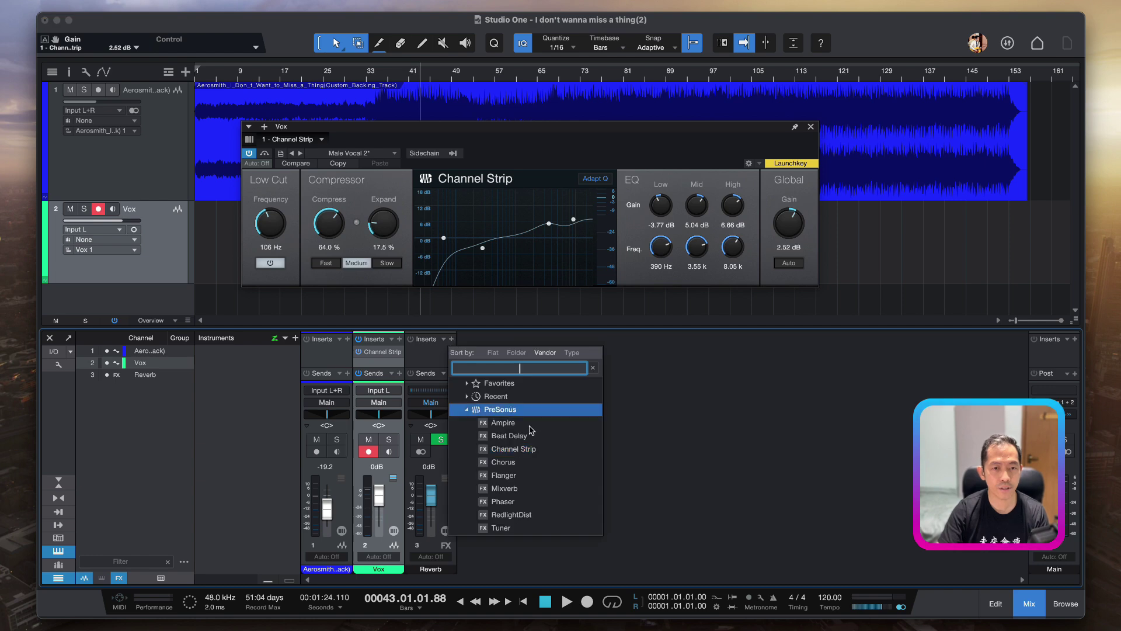
left_click(528, 496)
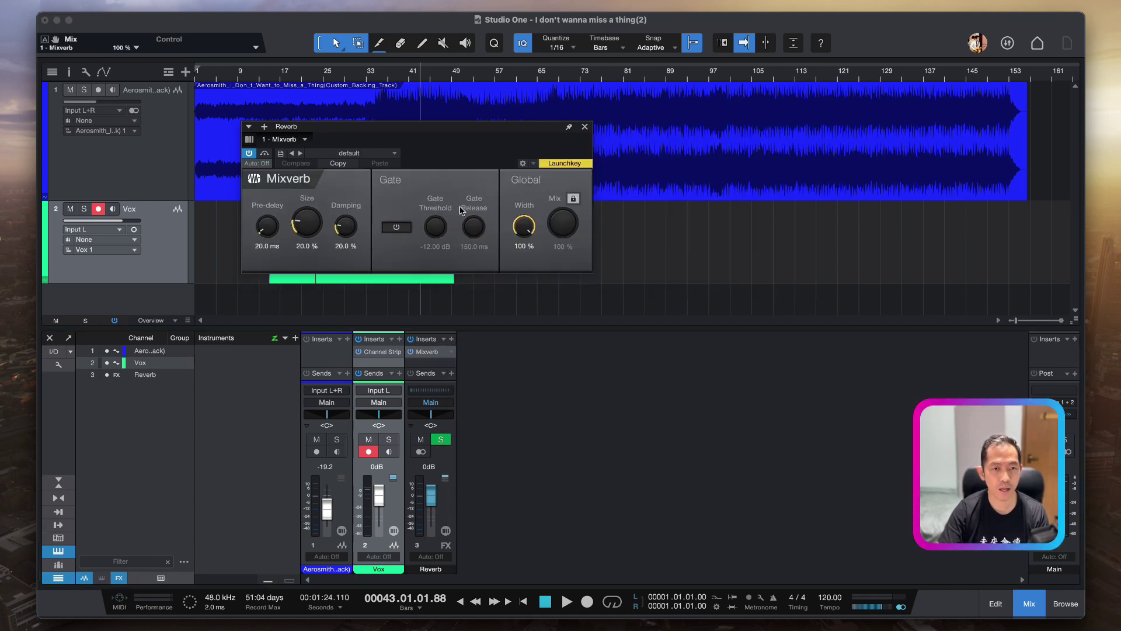
left_click(465, 88)
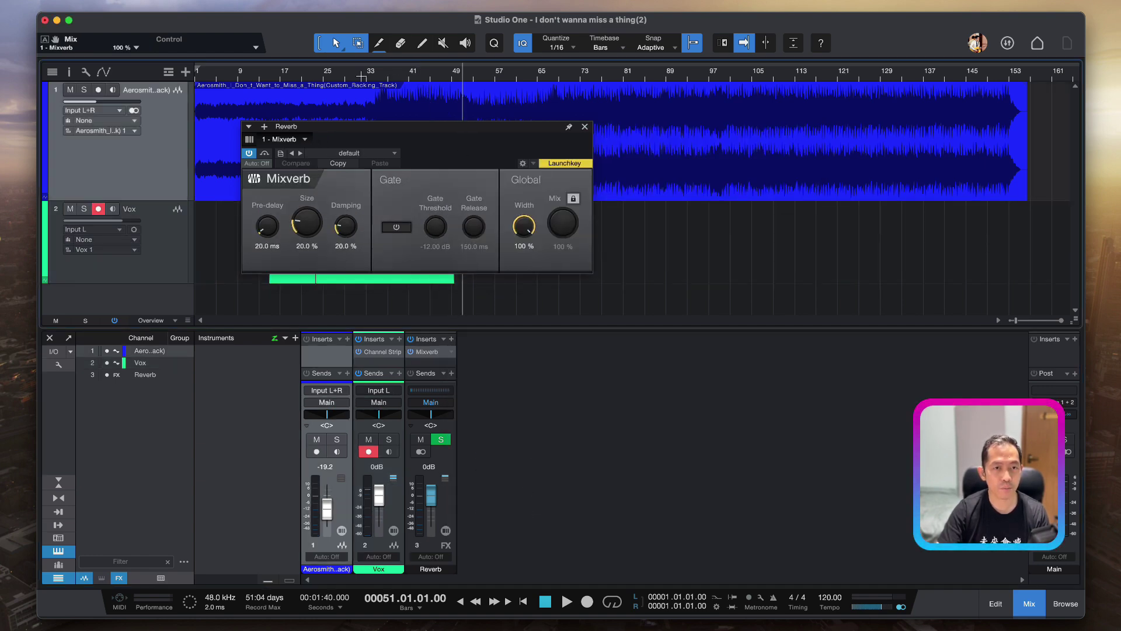
left_click(296, 78)
left_click(279, 78)
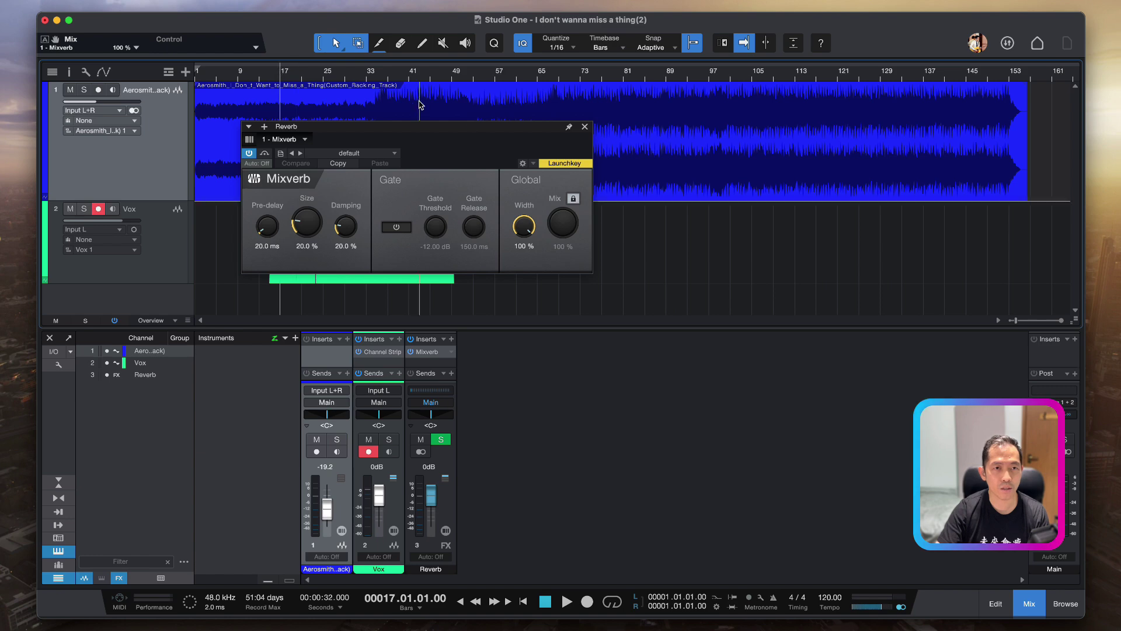
left_click_drag(483, 128, 795, 196)
left_click(678, 225)
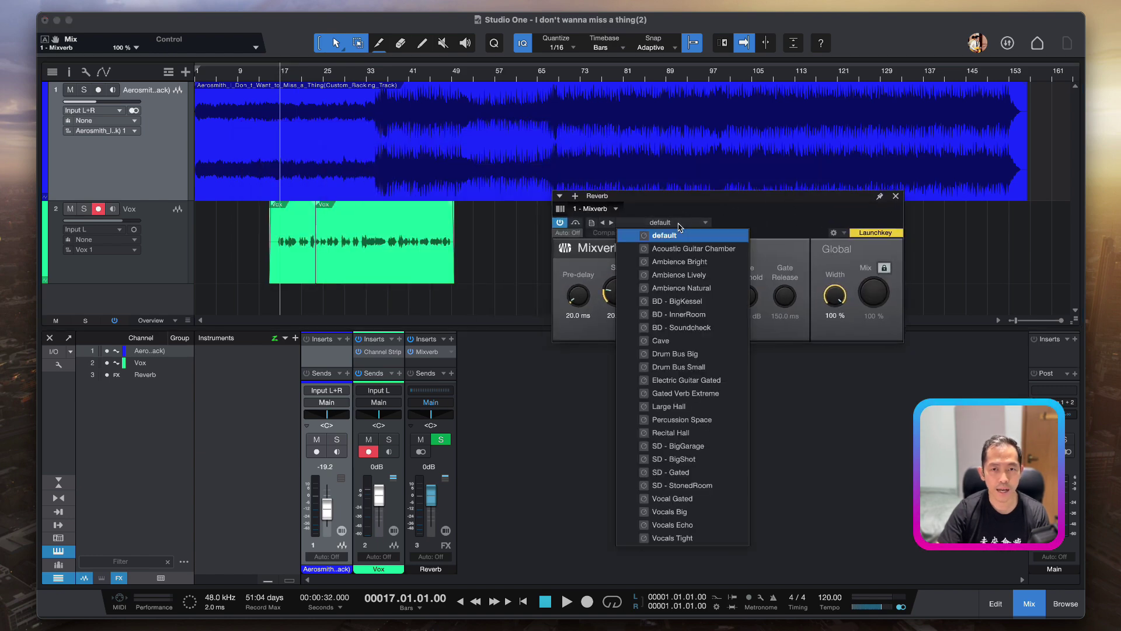
left_click(690, 436)
left_click(601, 320)
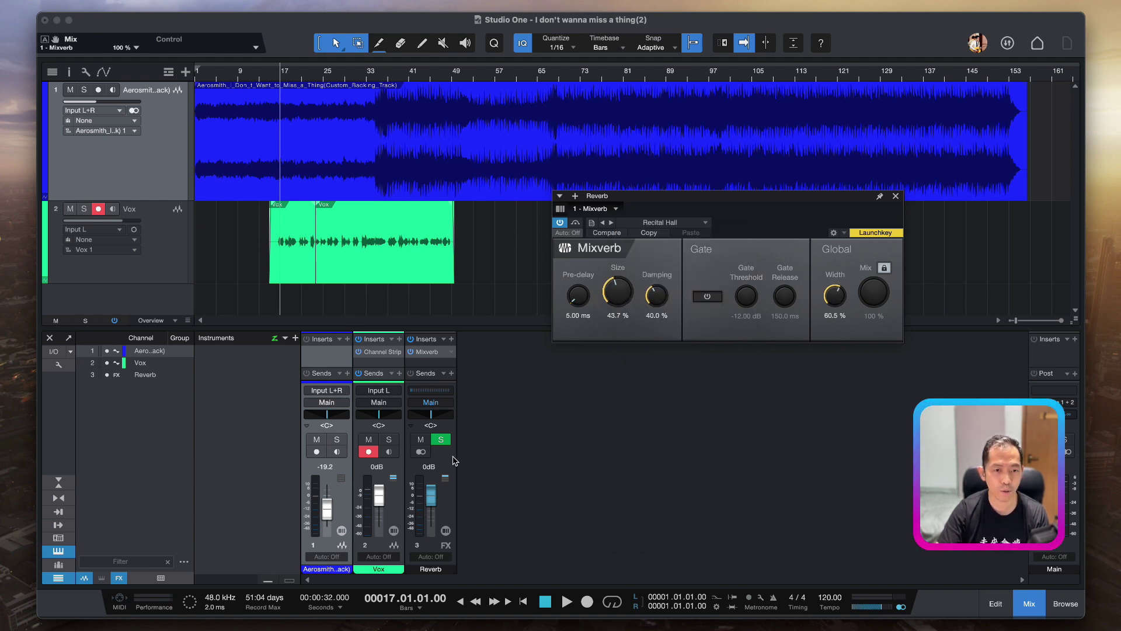
Play the song from the start of the vocal while lowering the Reverb channel's volume to -20.8 dB
left_click_drag(434, 494, 435, 503)
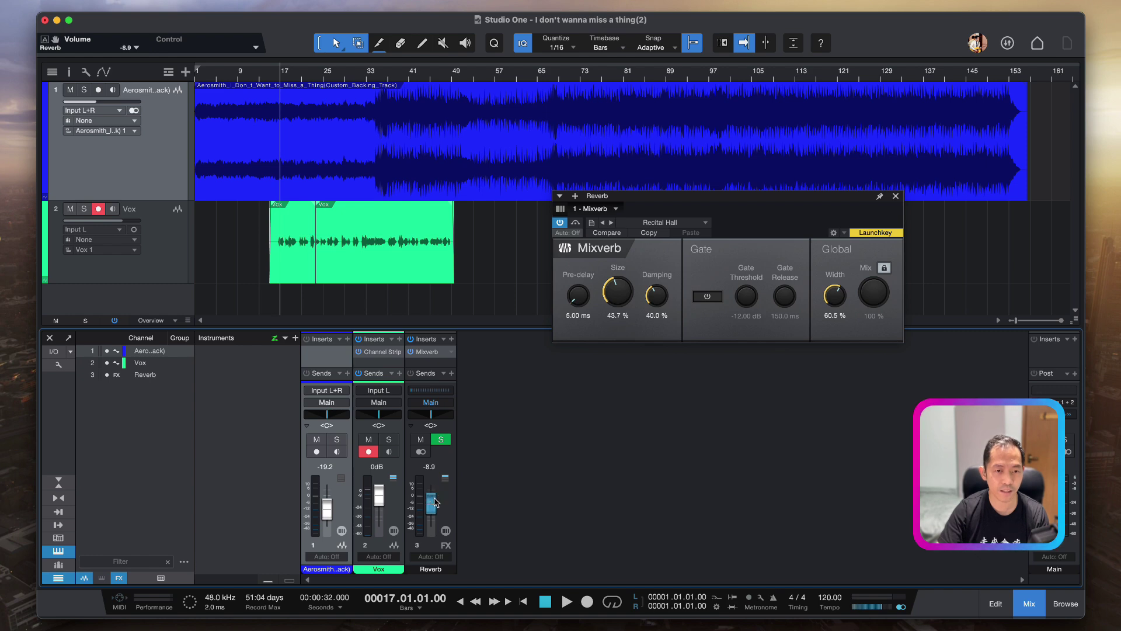
left_click(270, 79)
key("space")
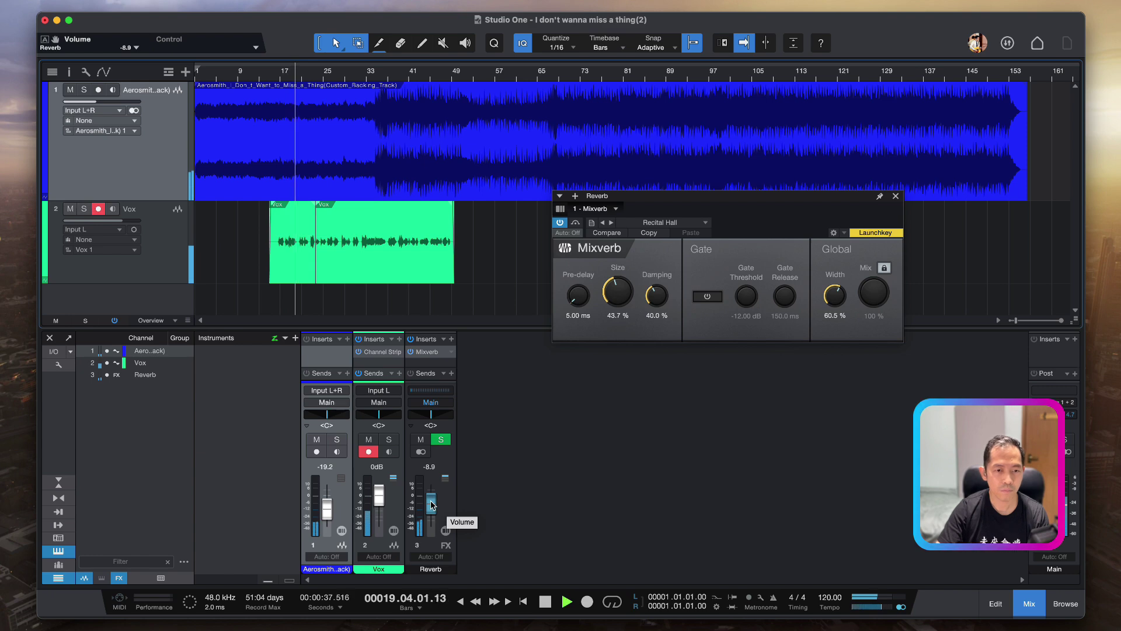
left_click_drag(433, 504, 432, 512)
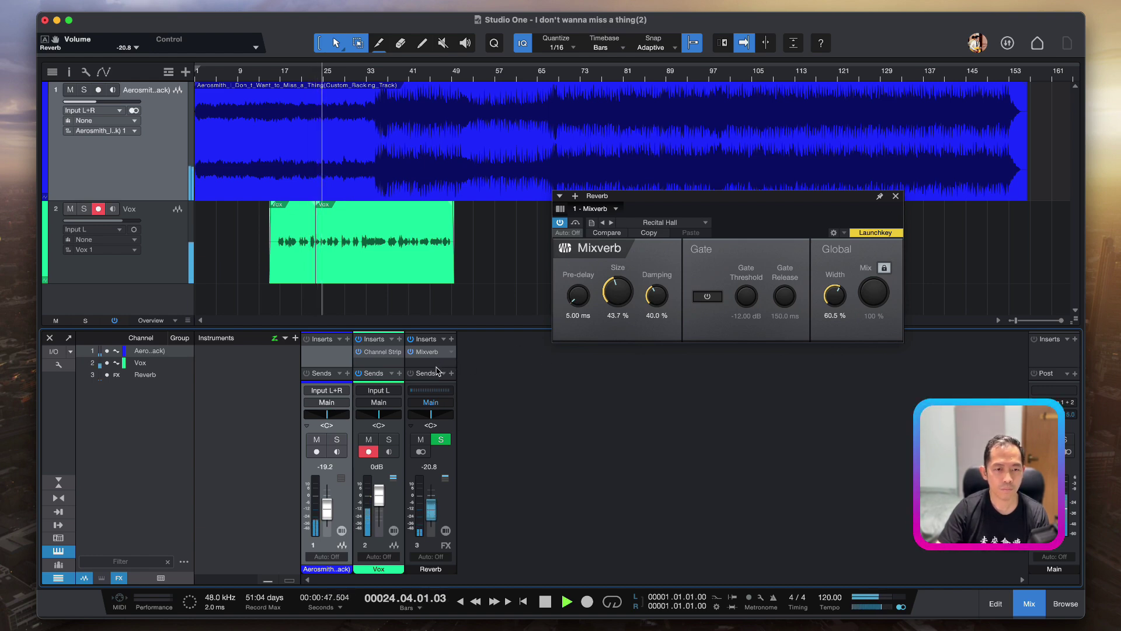
Adjust the Vox Channel Strip's EQ to 3.99 dB at 3.65 kHz for Mid and 3.77 dB at 7.49 kHz for High, and close it
left_click(385, 354)
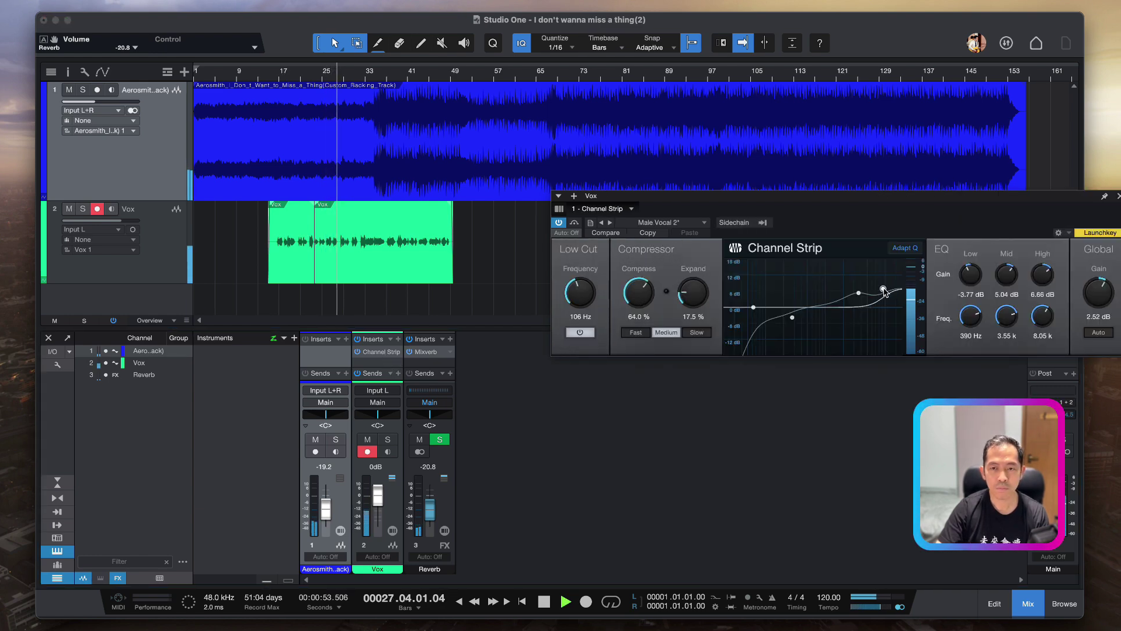
mouse_move(884, 290)
left_mouse_down()
mouse_move(887, 299)
mouse_move(859, 296)
mouse_move(881, 299)
left_mouse_up()
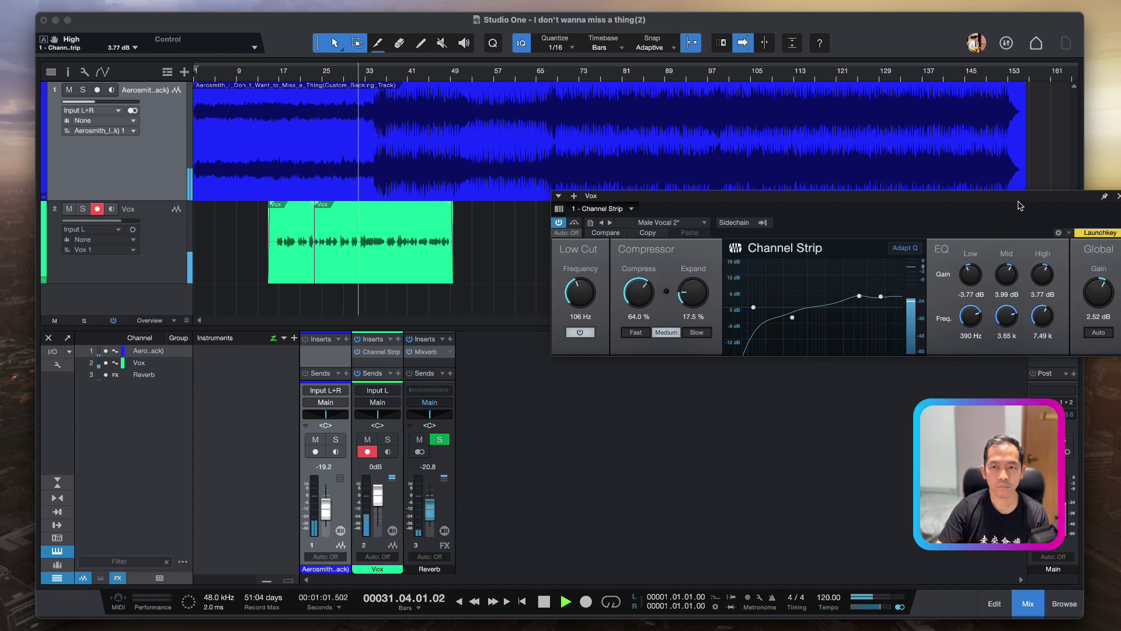
left_click_drag(1019, 195, 945, 194)
left_click(1046, 195)
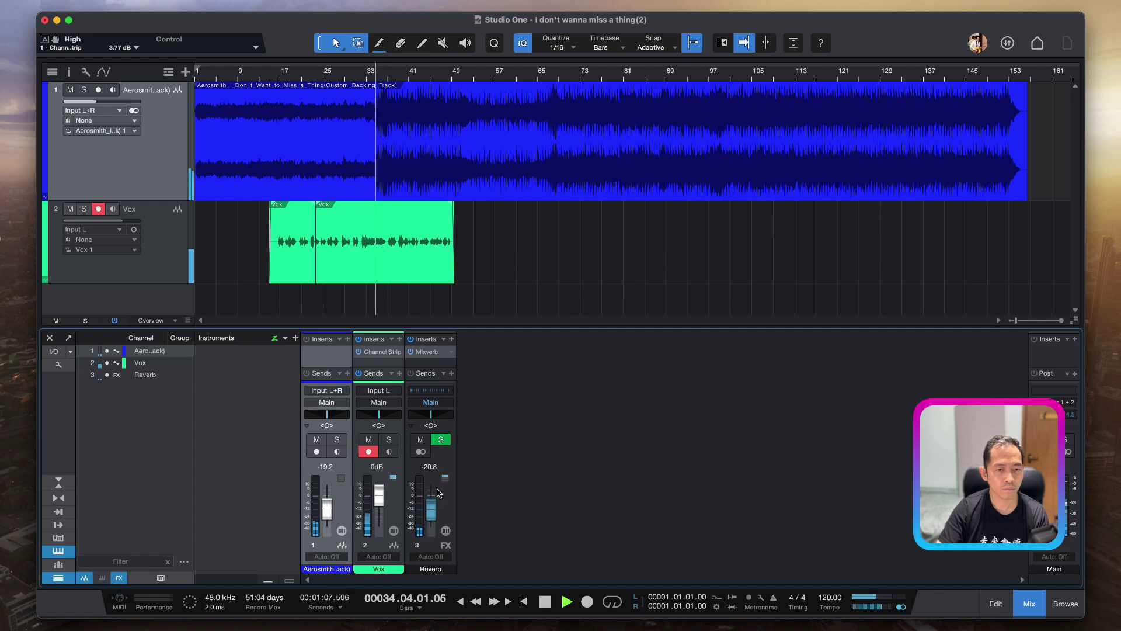
Set the Reverb channel's volume to -16.9 dB while soloed, return it to Solo Safe, and disarm recording on the Vox channel
left_click(441, 443)
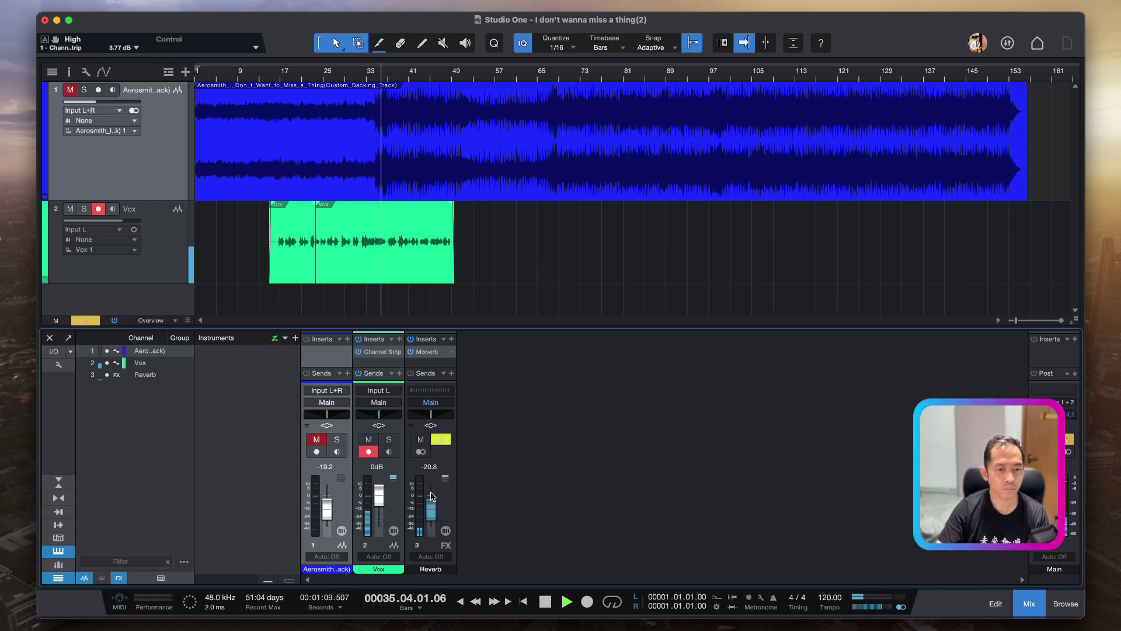
left_click_drag(432, 513, 433, 510)
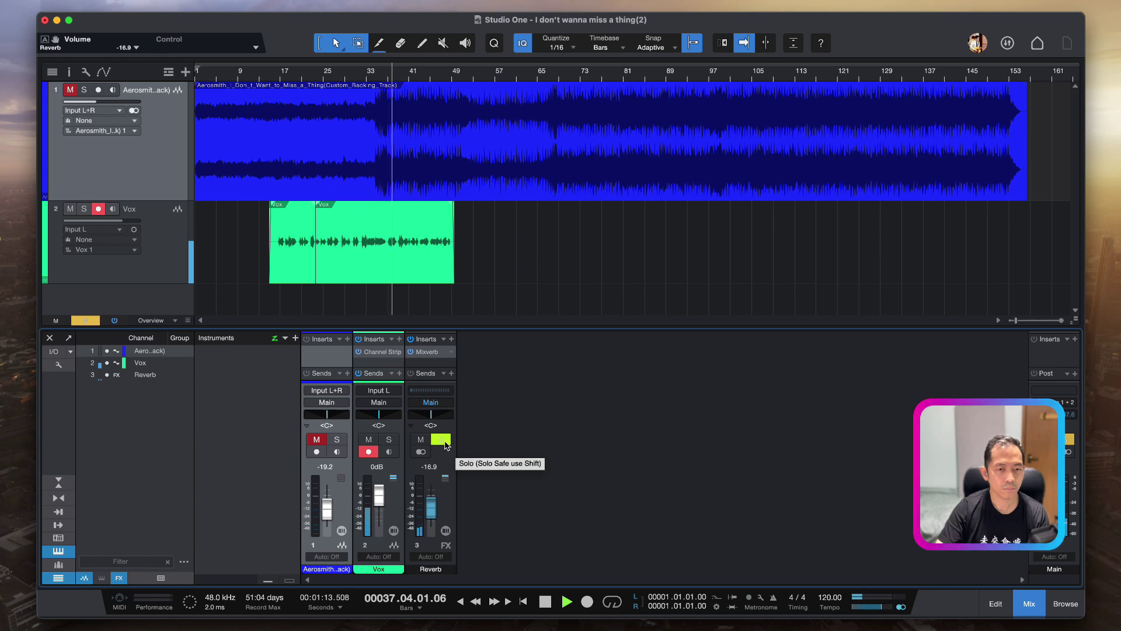
left_click(443, 442, "shift")
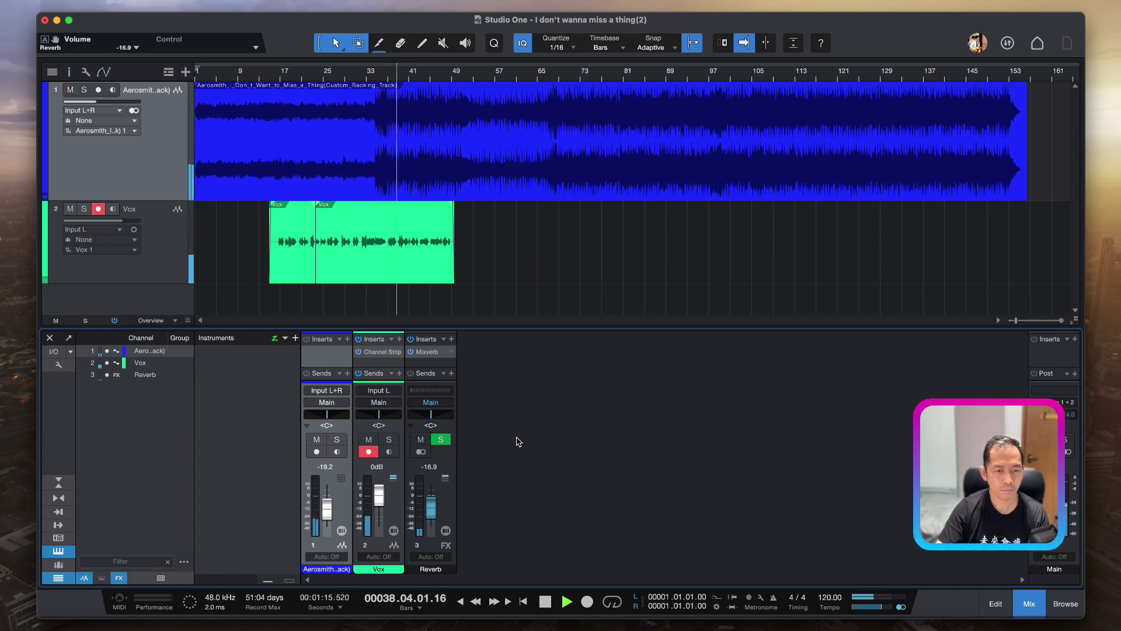
left_click(369, 452)
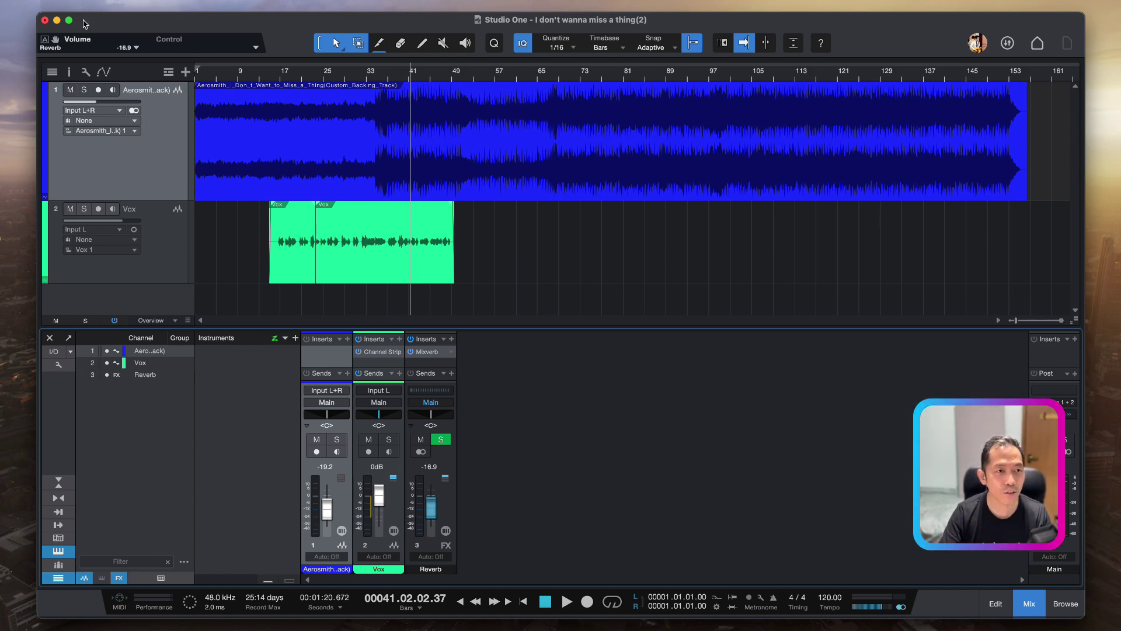
Open the Export Mixdown settings, enable the MP3 File format alongside Wave File, and close them without exporting
left_click(70, 2)
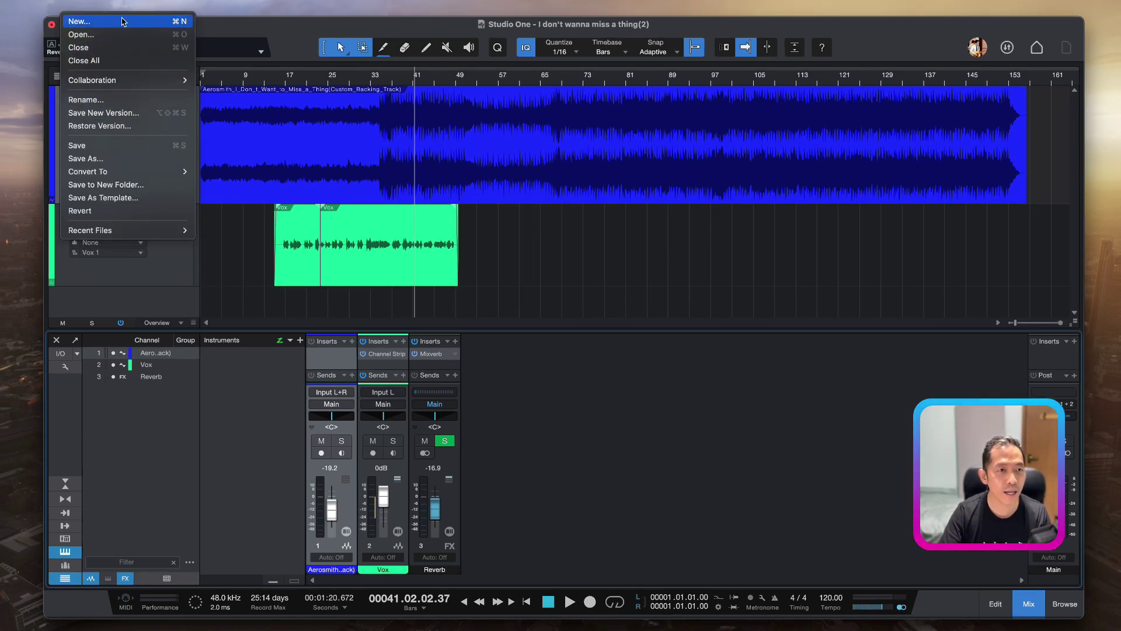
left_click(149, 34)
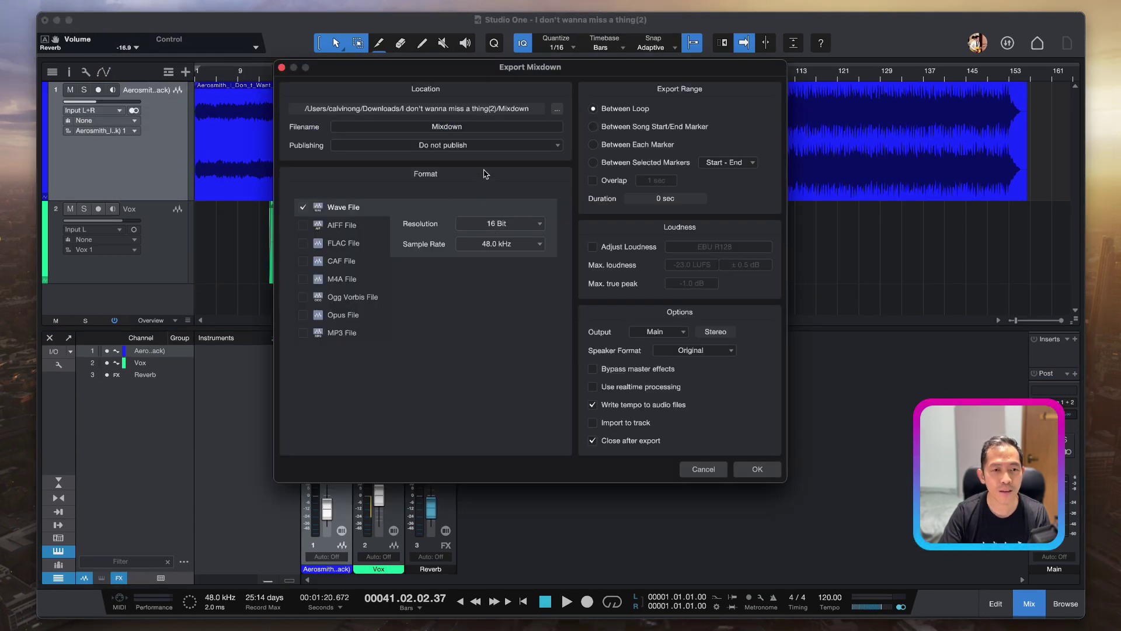
left_click(303, 333)
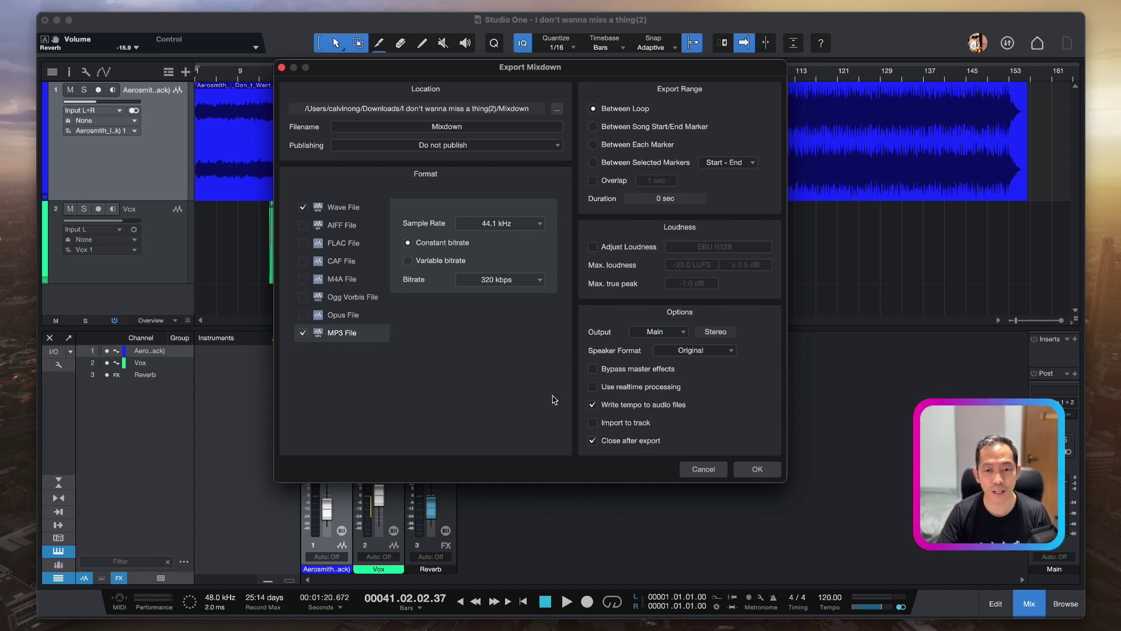
left_click(722, 469)
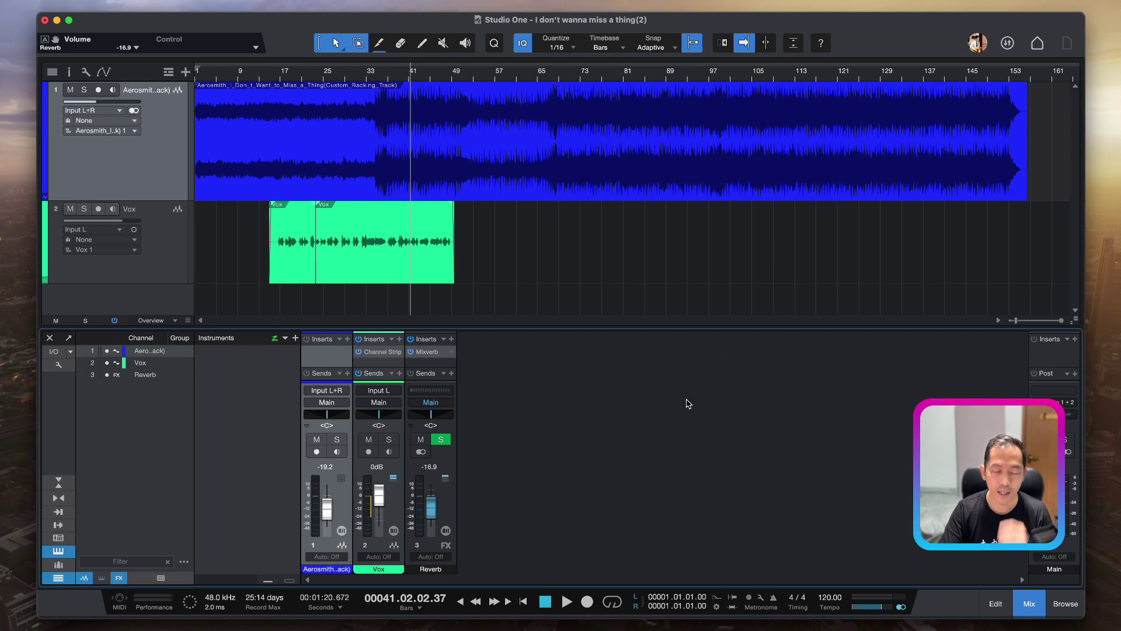